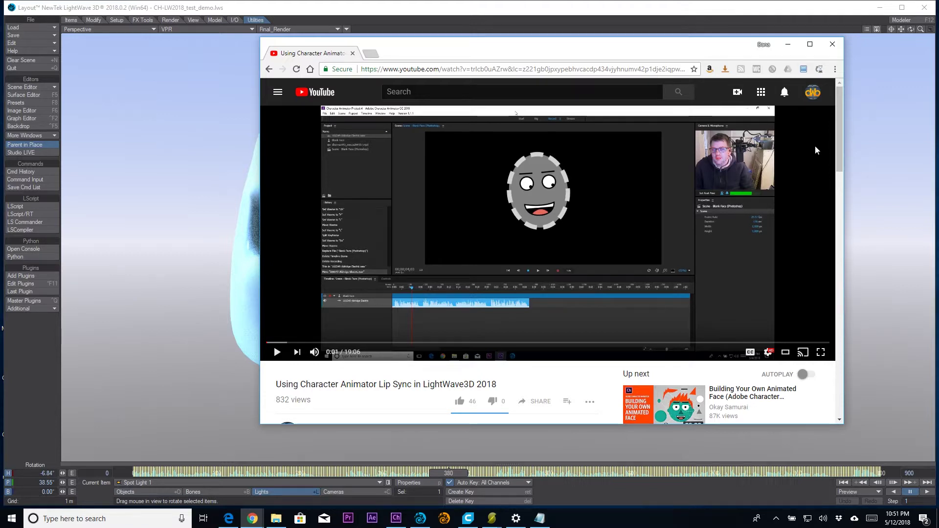
# - Read the video comment describing the Character Animator to LightWave conversion script, and move the browser window out of the way
pyautogui.moveTo(841, 128); pyautogui.dragTo(848, 262)
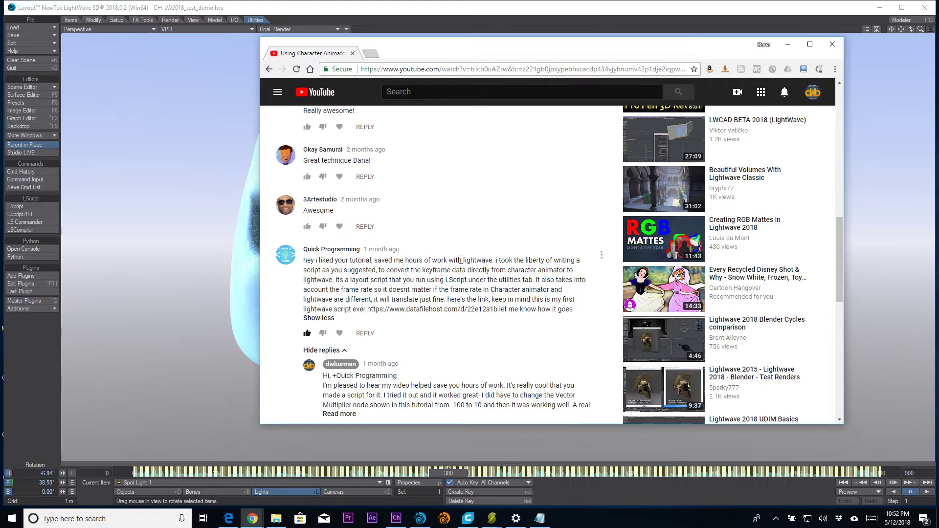
pyautogui.moveTo(482, 49); pyautogui.dragTo(938, 15)
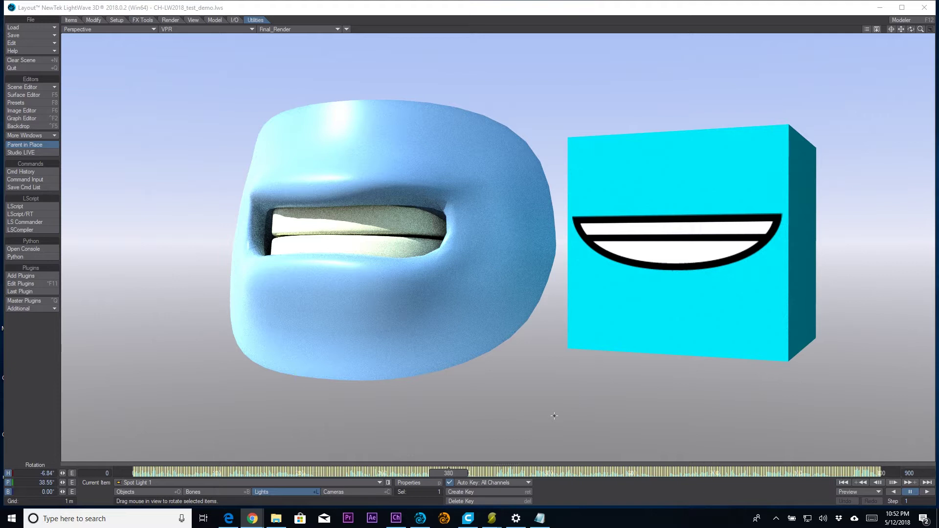
# - Switch to Character Animator, copy the visemes of the "take 1 - Audio Input" lip-sync take for After Effects, and clear the window away
pyautogui.click(396, 518)
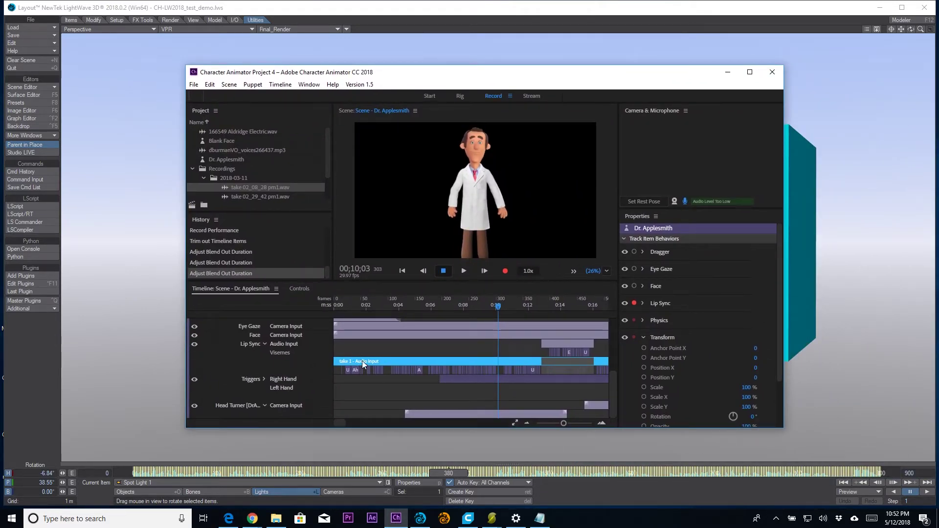
pyautogui.rightClick(362, 360)
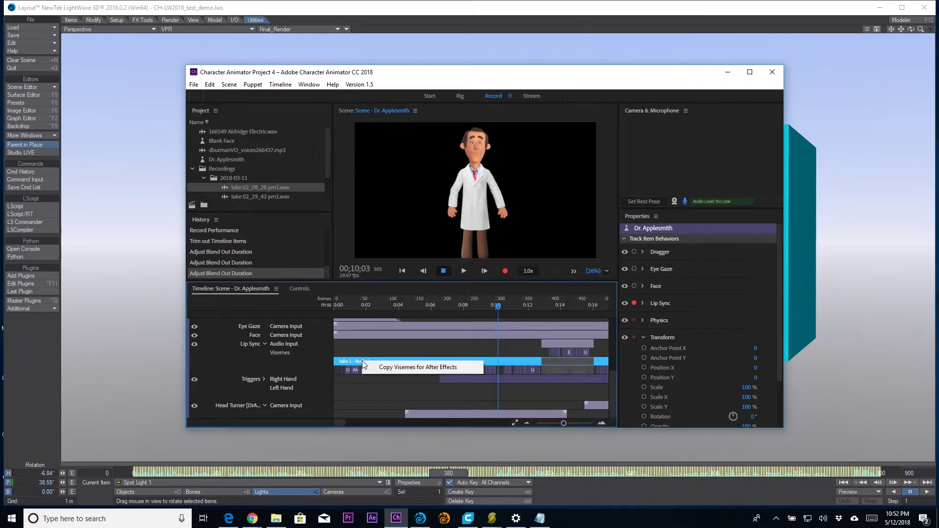
pyautogui.click(389, 367)
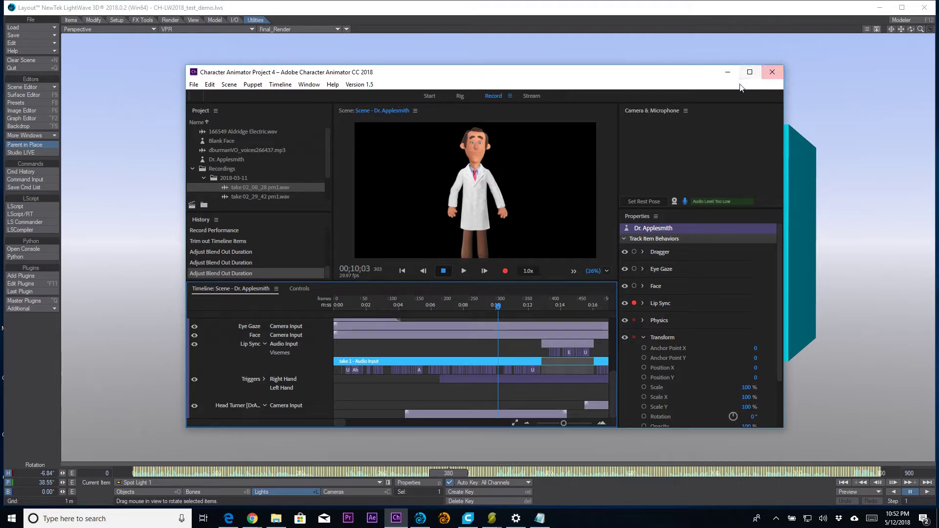
pyautogui.moveTo(675, 77); pyautogui.dragTo(753, 74)
pyautogui.click(806, 67)
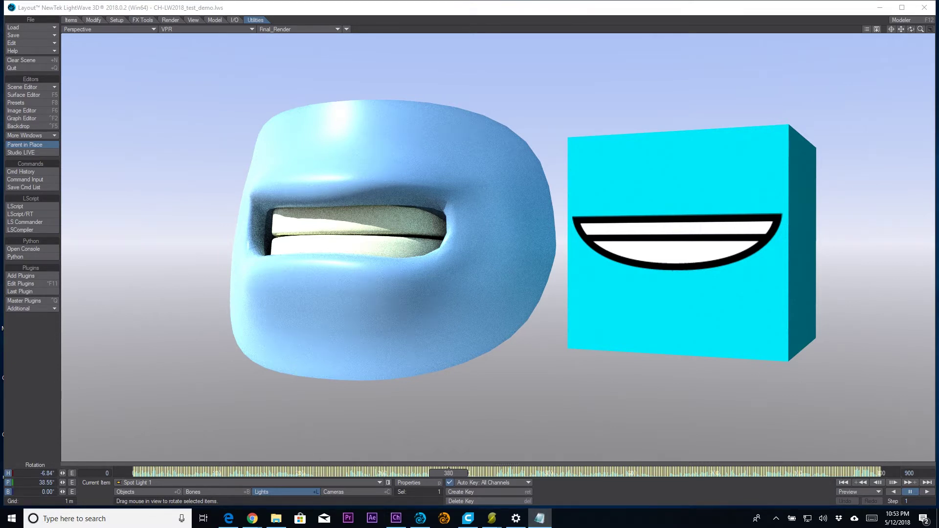
# - Paste the copied viseme keyframe data into an empty Notepad document and save it as Demo_2.txt in the ch_LW_test folder
pyautogui.click(540, 519)
pyautogui.moveTo(321, 122); pyautogui.dragTo(266, 69)
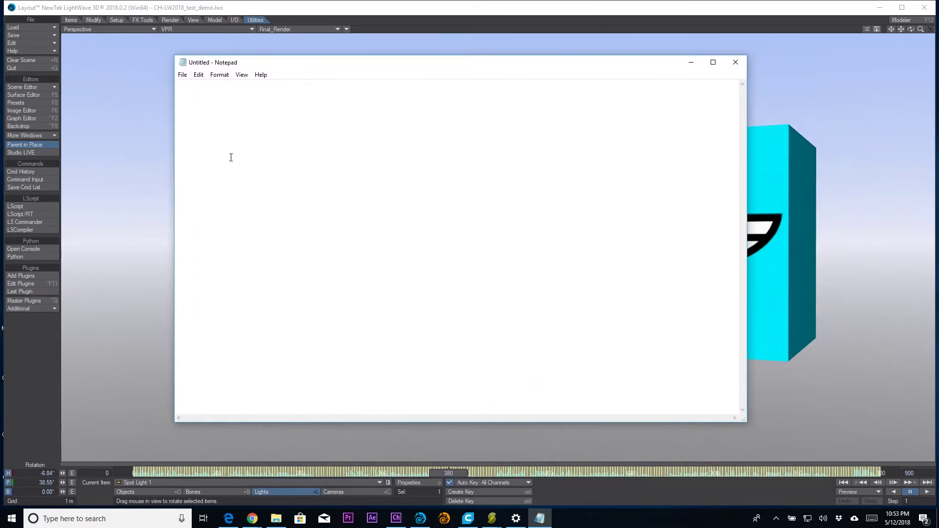
pyautogui.hotkey('ctrl', 'v')
pyautogui.click(182, 75)
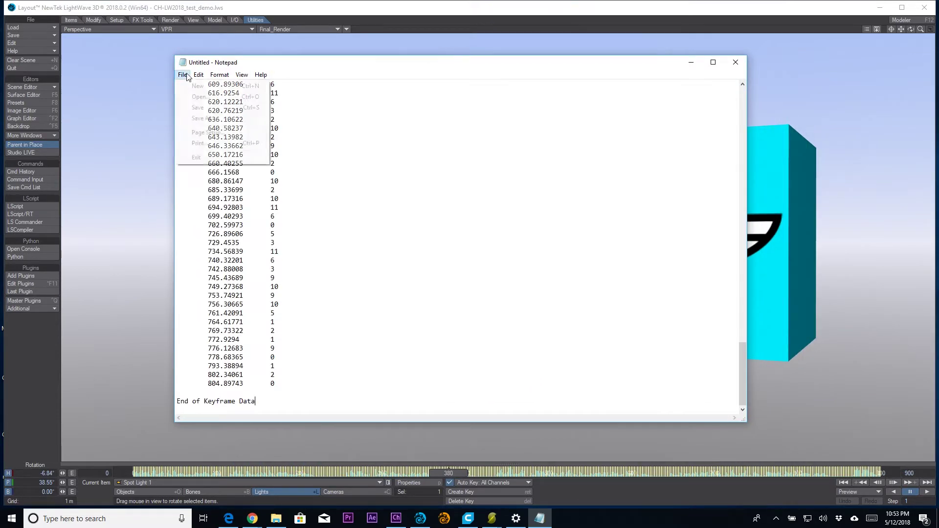
pyautogui.click(213, 119)
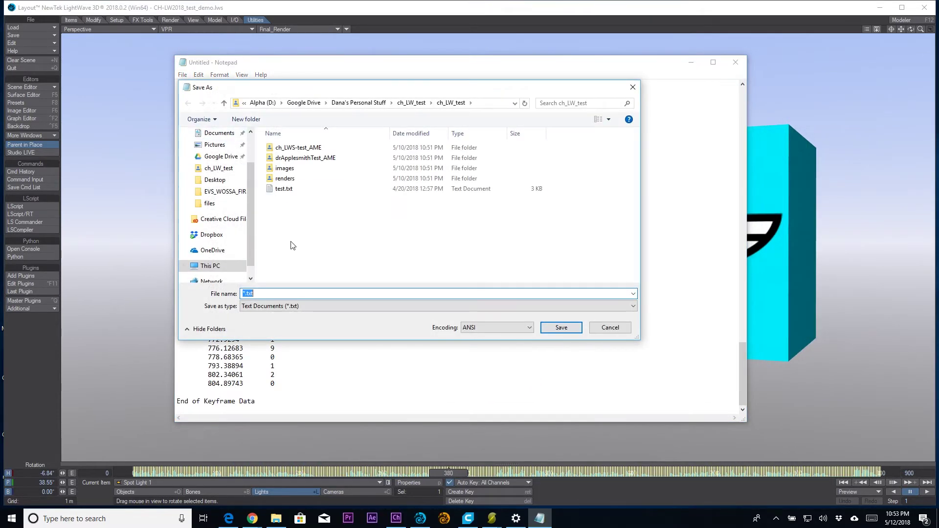
pyautogui.write('Demo')
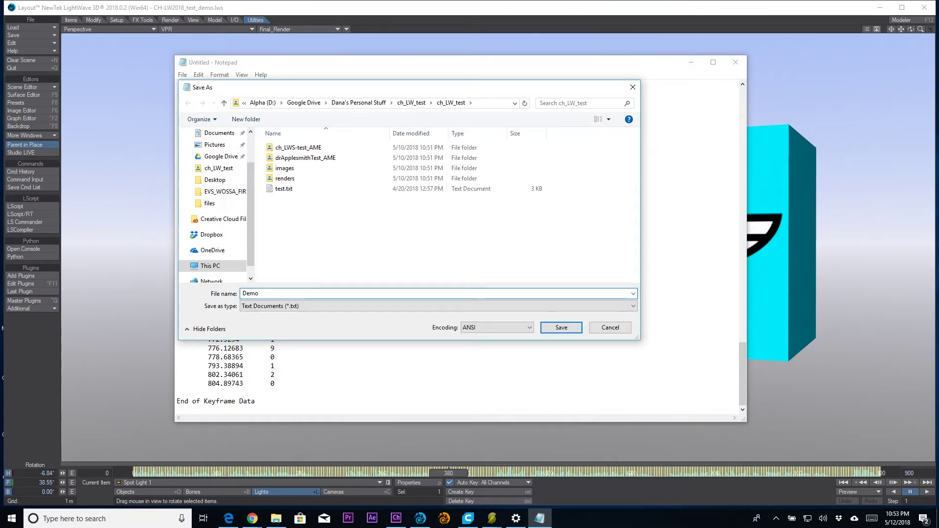
pyautogui.write('e2.txt')
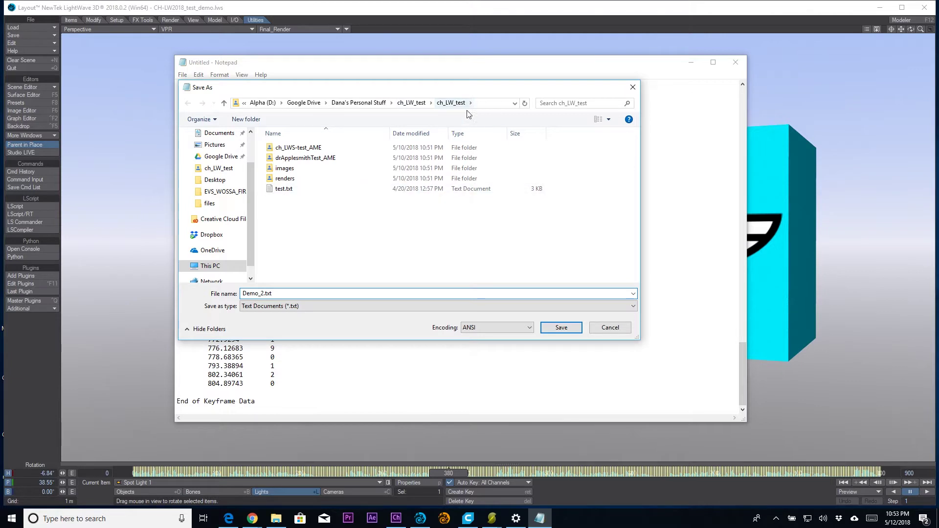
pyautogui.click(561, 328)
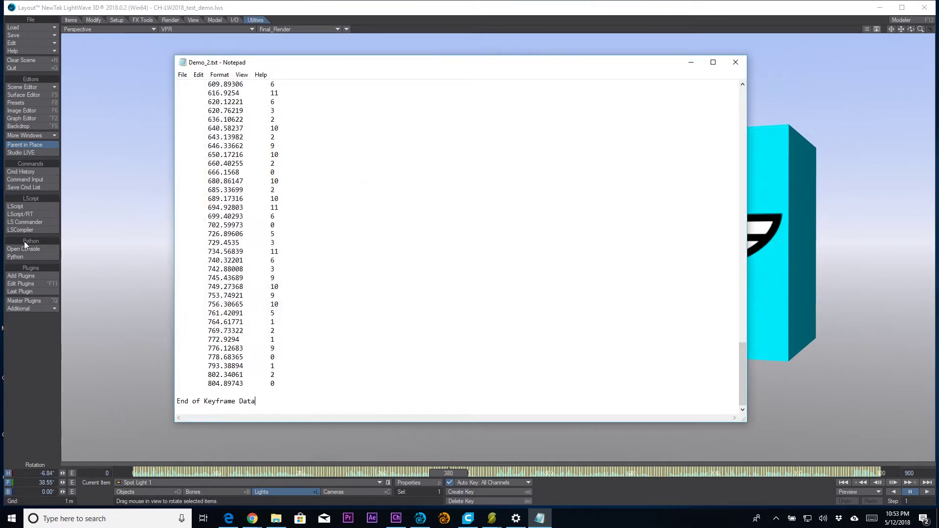
pyautogui.click(29, 206)
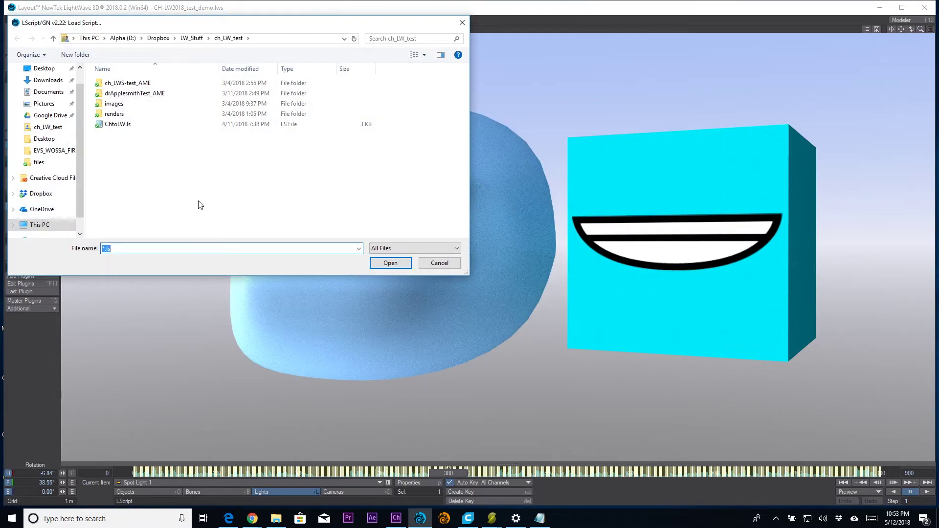
pyautogui.click(123, 125)
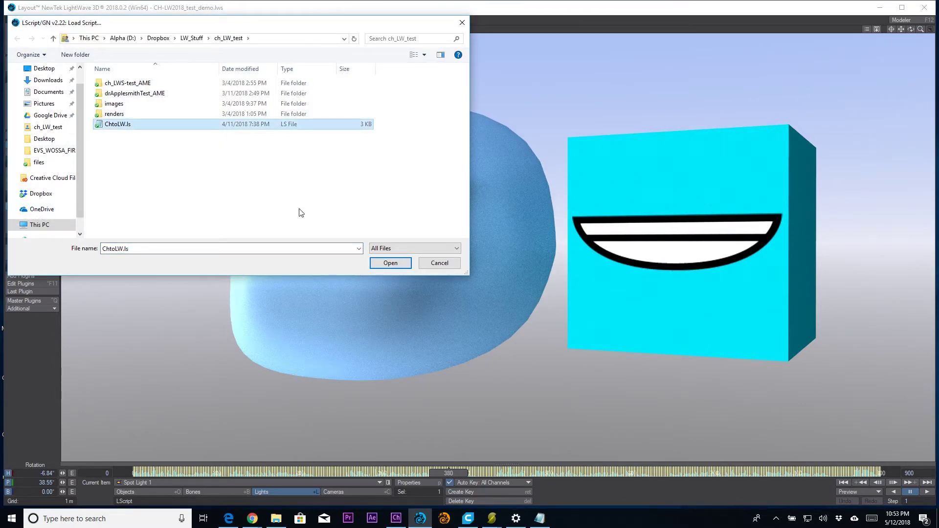
pyautogui.click(390, 263)
pyautogui.click(423, 234)
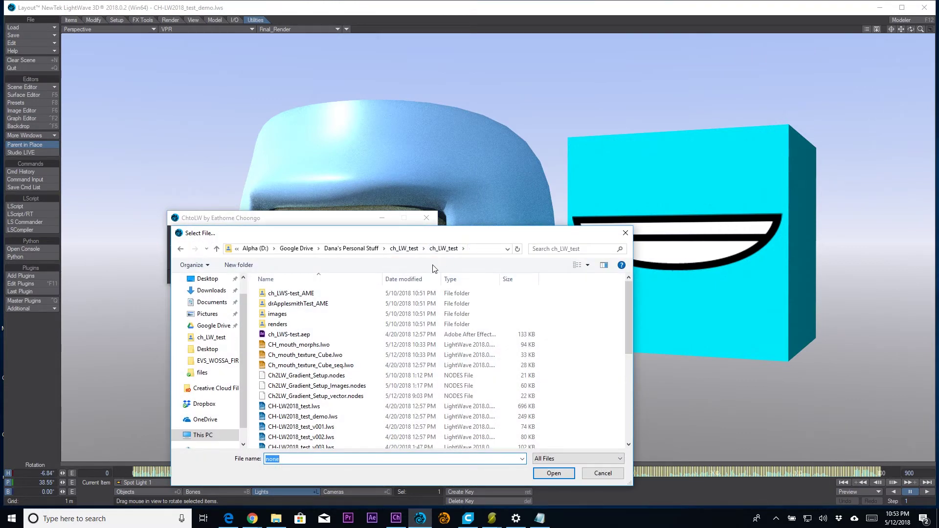
pyautogui.scroll(-1, 325, 385)
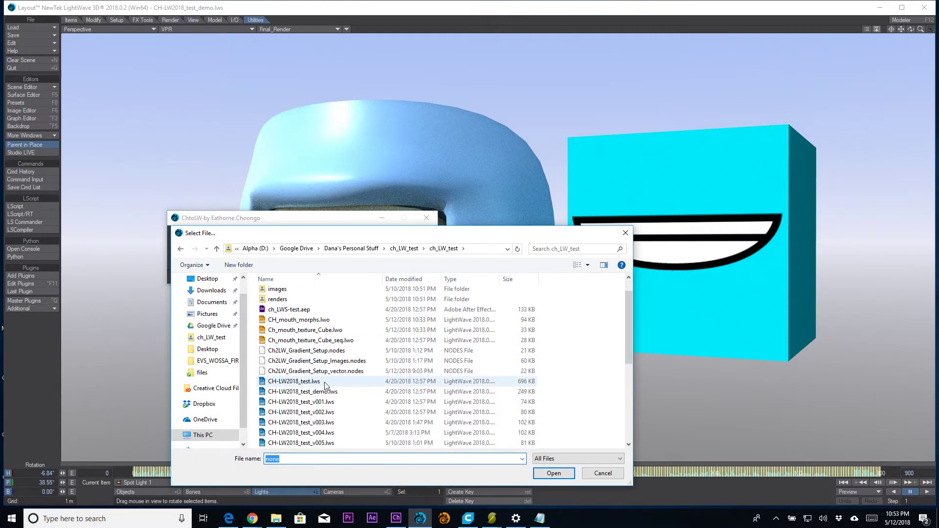
pyautogui.scroll(-5, 323, 381)
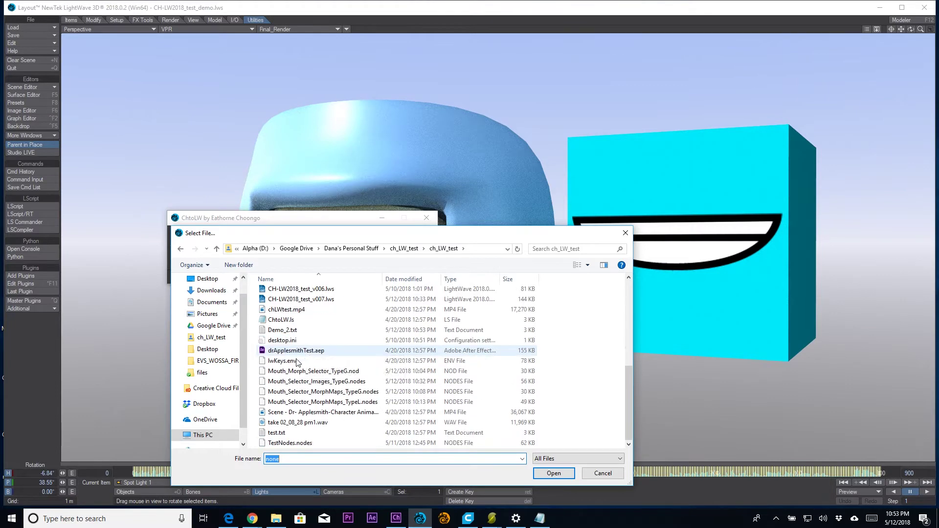
pyautogui.click(292, 331)
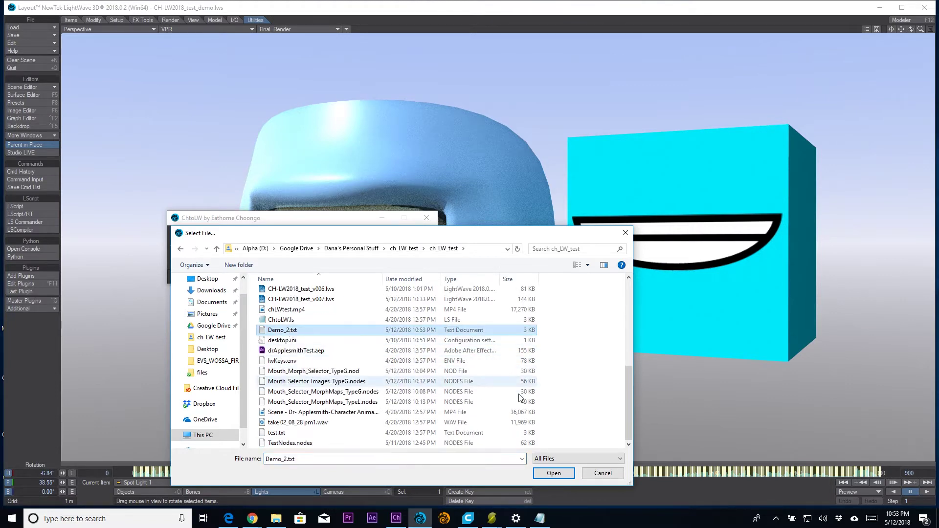
pyautogui.click(555, 474)
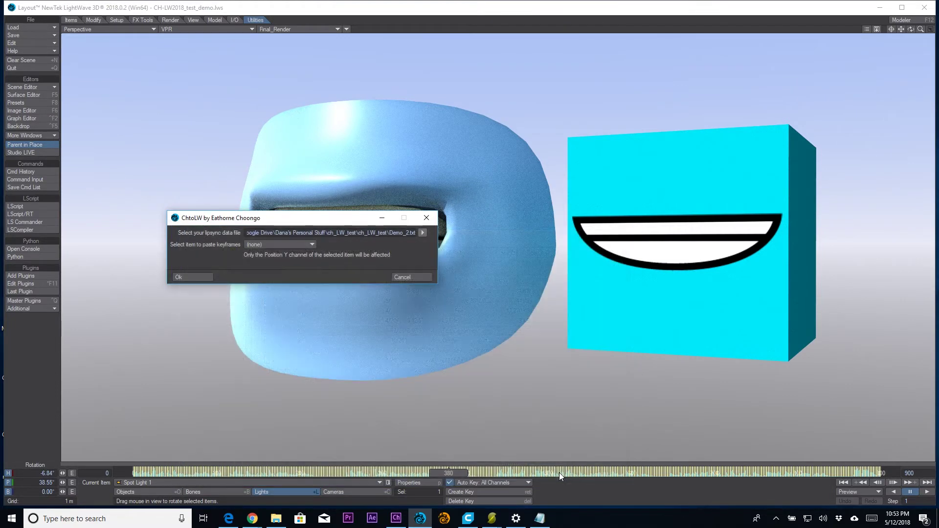
pyautogui.click(287, 246)
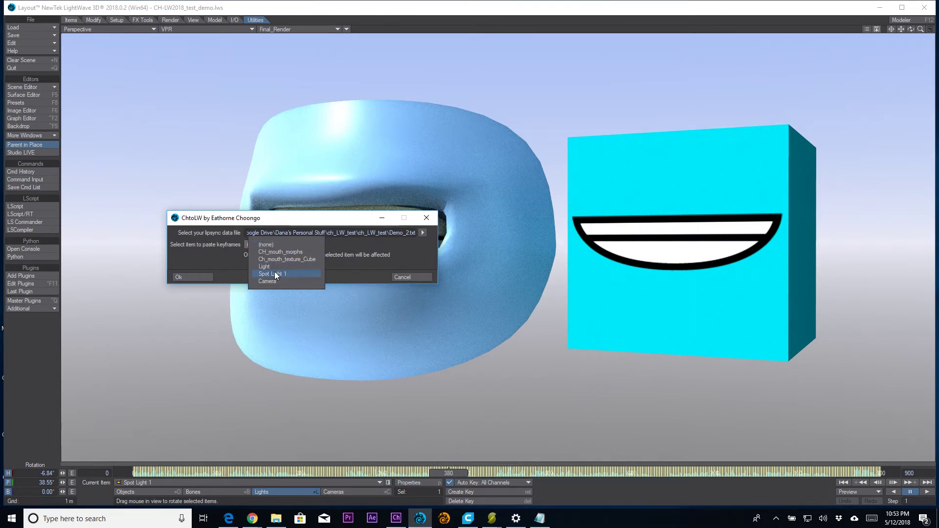
pyautogui.click(386, 162)
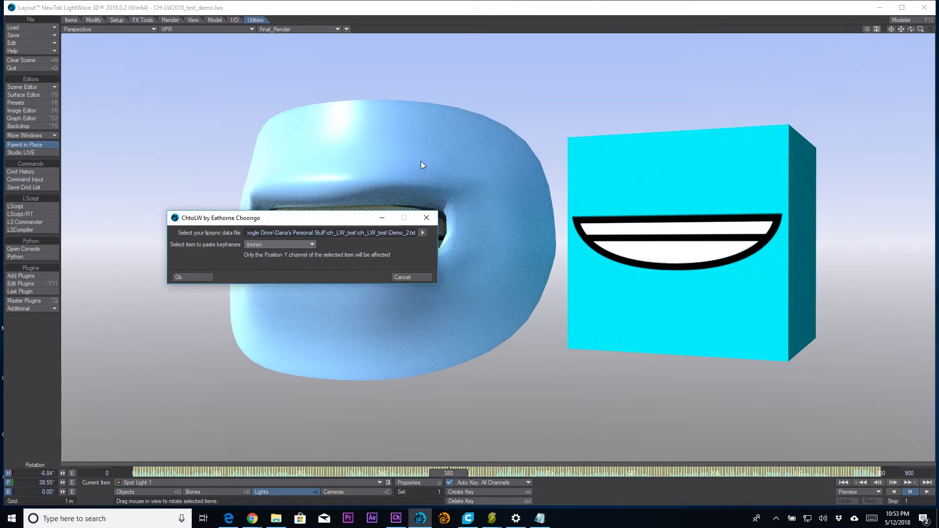
pyautogui.click(420, 276)
# - Add a null object with the default name Null to the scene and run the ChtoLW.ls LScript
pyautogui.hotkey('ctrl', 'n')
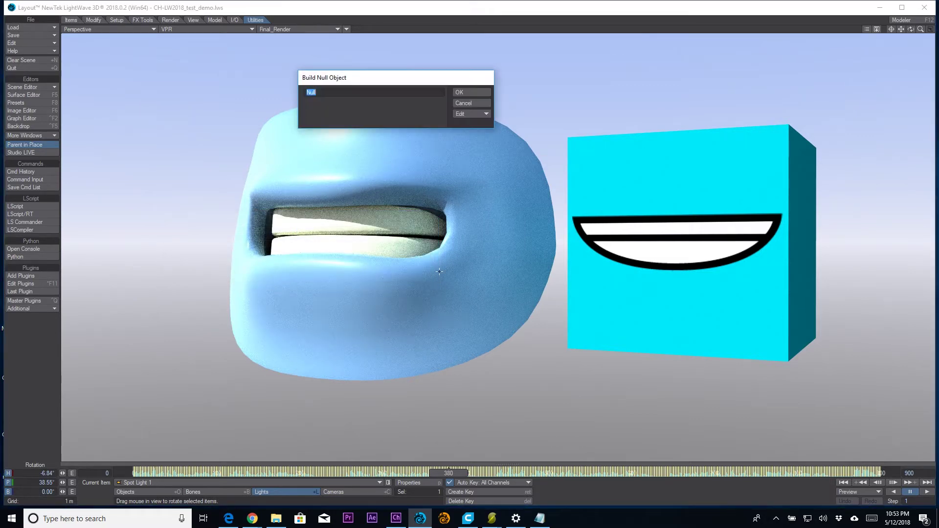
pyautogui.press('Return')
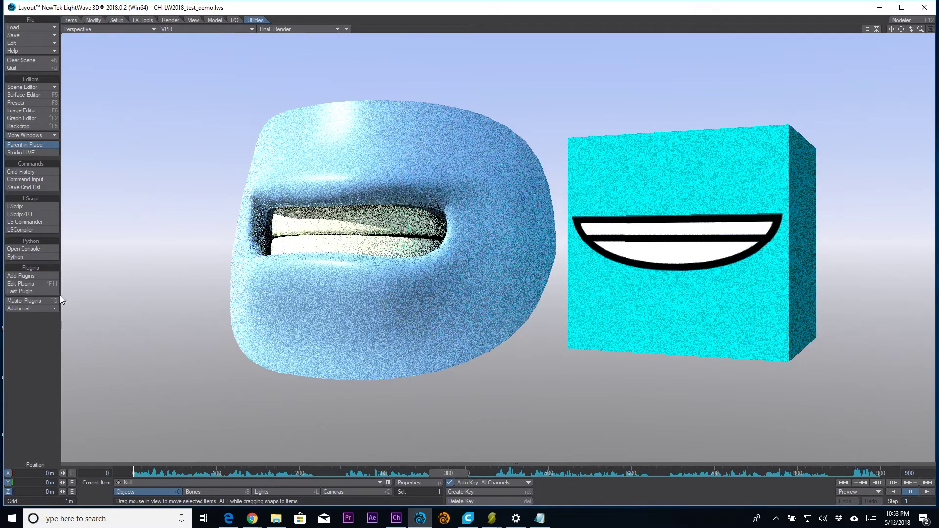
pyautogui.click(32, 205)
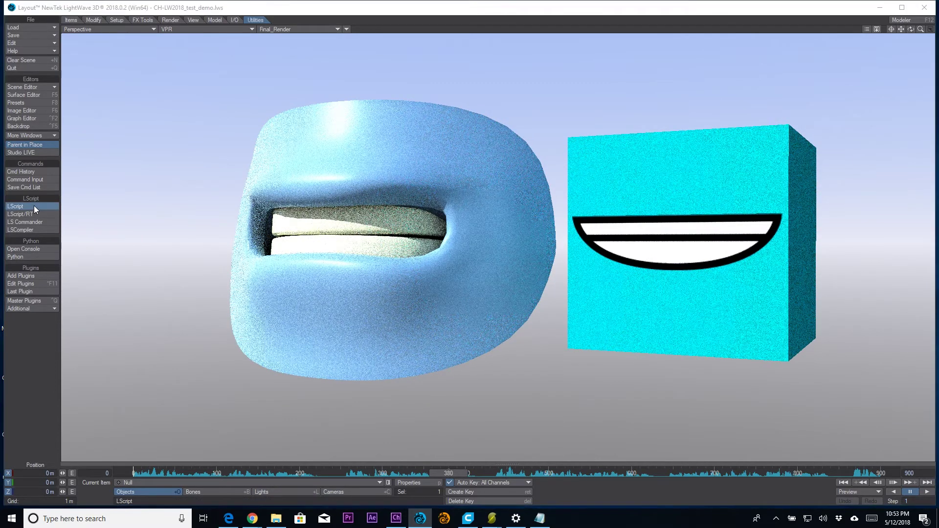
pyautogui.doubleClick(119, 126)
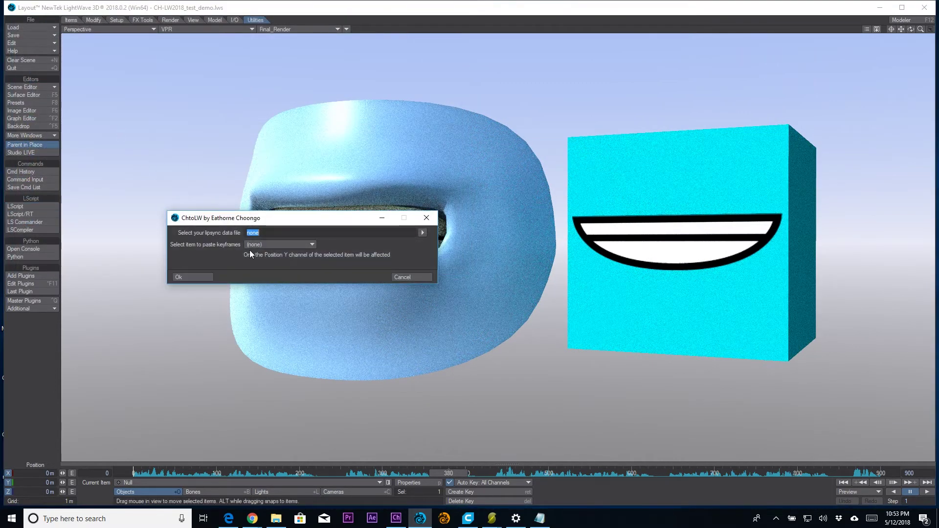
# - Import the lip-sync keyframes from Demo_2.txt onto the Null using the ChtoLW script
pyautogui.click(424, 232)
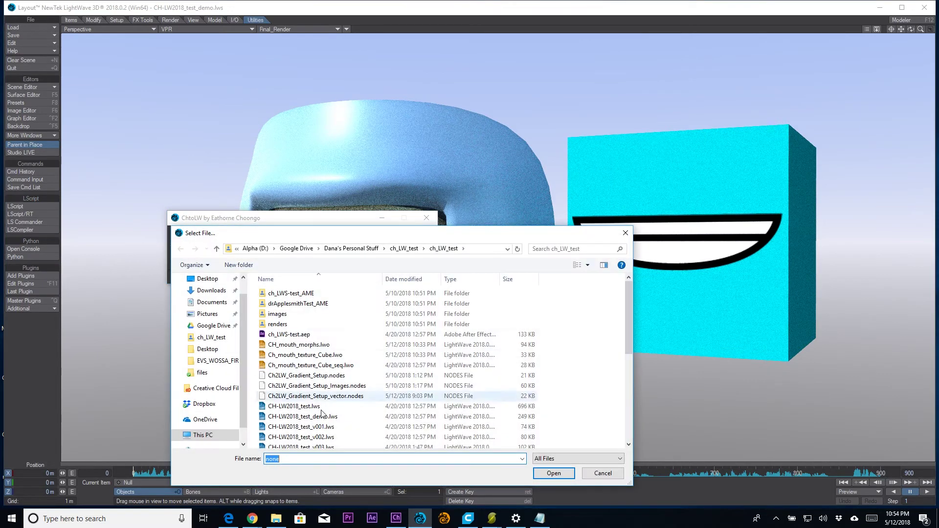
pyautogui.scroll(-4, 313, 391)
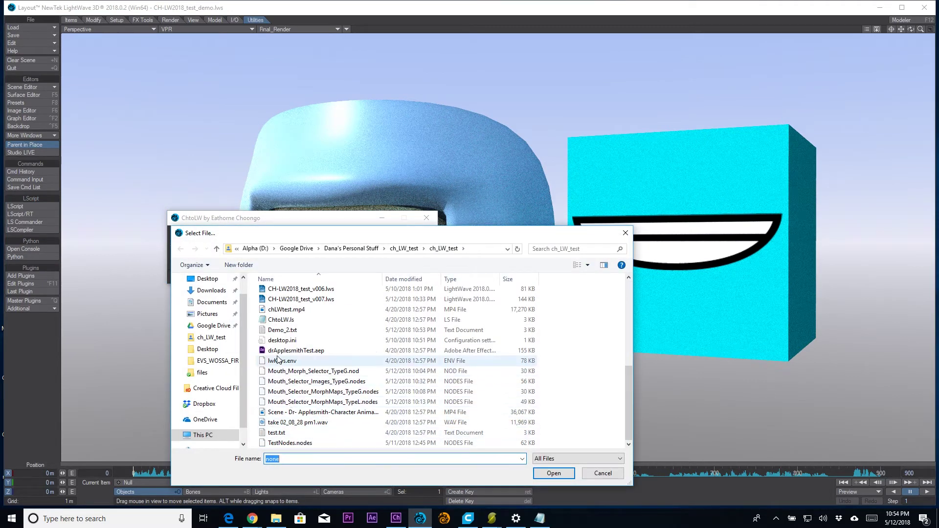
pyautogui.click(296, 332)
pyautogui.click(563, 472)
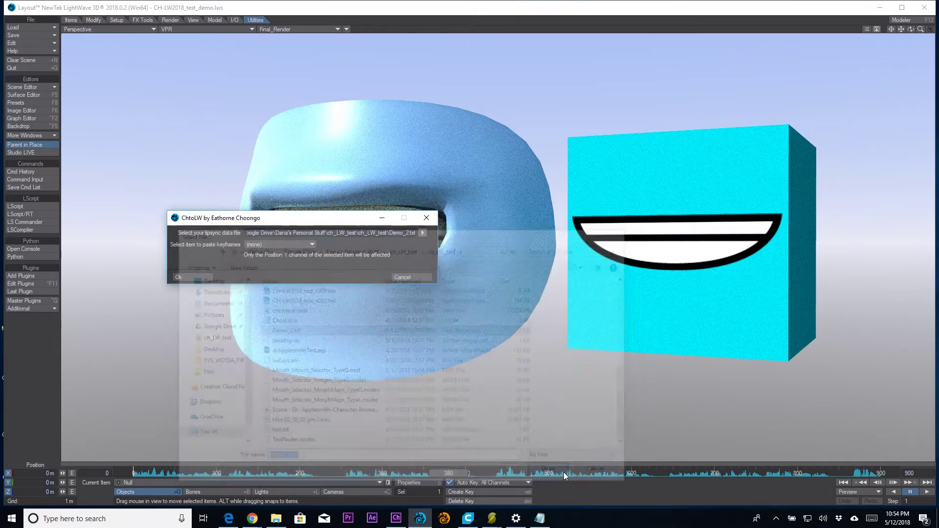
pyautogui.click(275, 241)
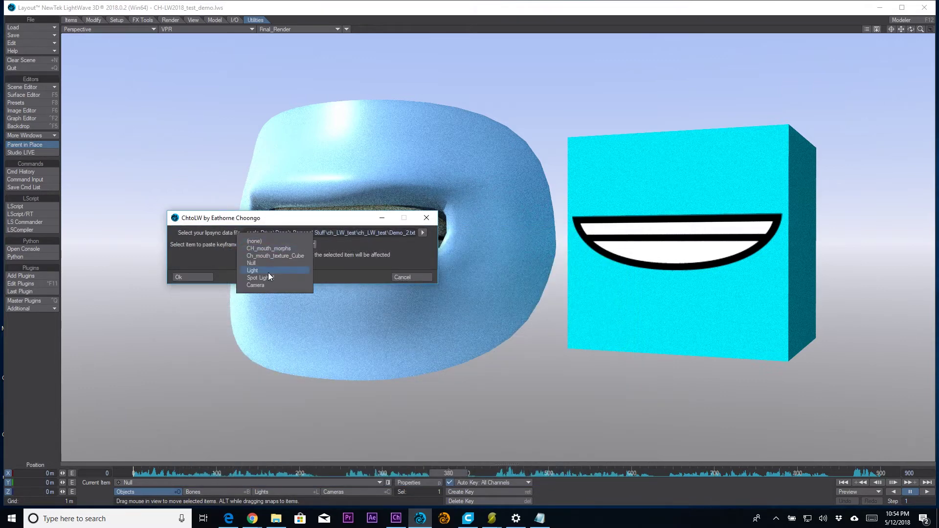
pyautogui.click(266, 263)
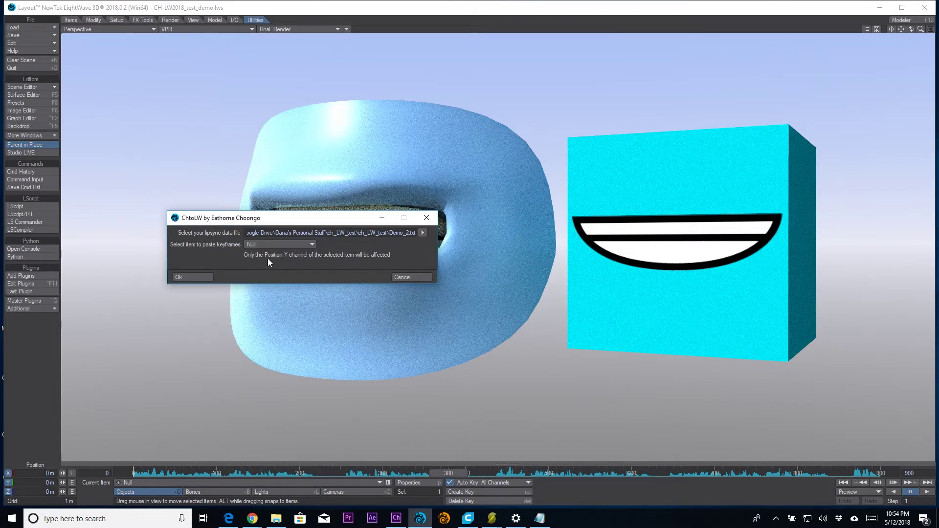
pyautogui.click(196, 278)
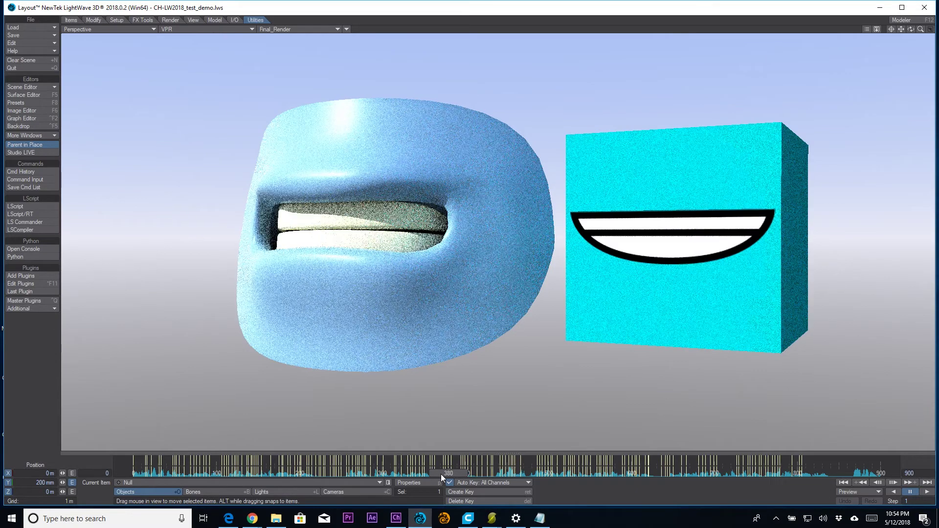
# - Scrub the timeline back to frame 364 and step forward to frame 373 to check the mouth shapes against the Null's keyframes
pyautogui.moveTo(448, 471); pyautogui.dragTo(435, 473)
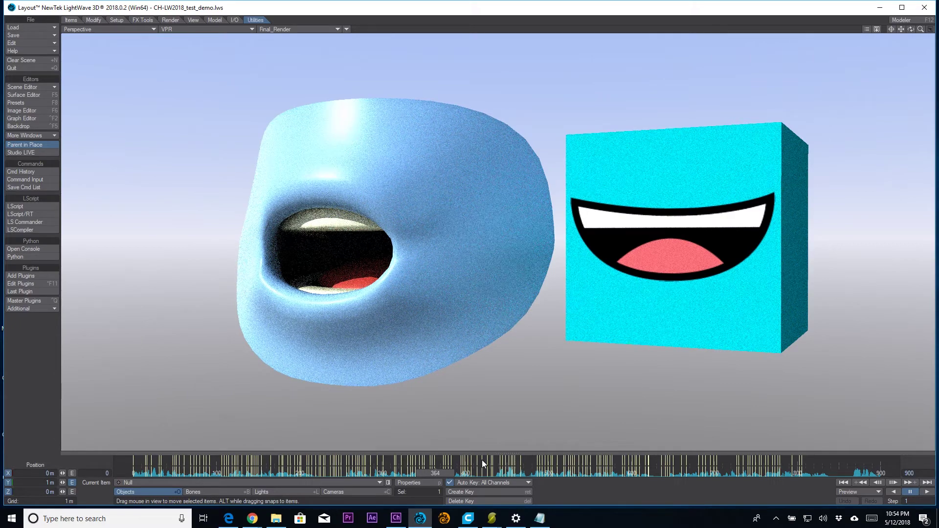
pyautogui.press('Right')
pyautogui.press('Right')
pyautogui.press('Right')
pyautogui.press('Right')
pyautogui.press('Right')
pyautogui.press('Right')
pyautogui.press('Right')
pyautogui.press('Right')
pyautogui.press('Right')
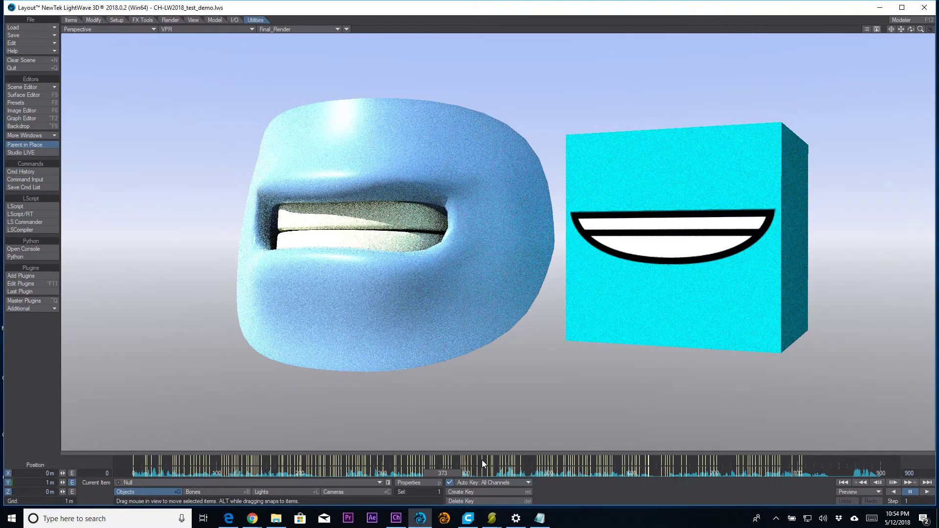
# - Examine the Null's Position Y keyframe curve closely in a widened Graph Editor, then close the editor
pyautogui.hotkey('ctrl', 'F2')
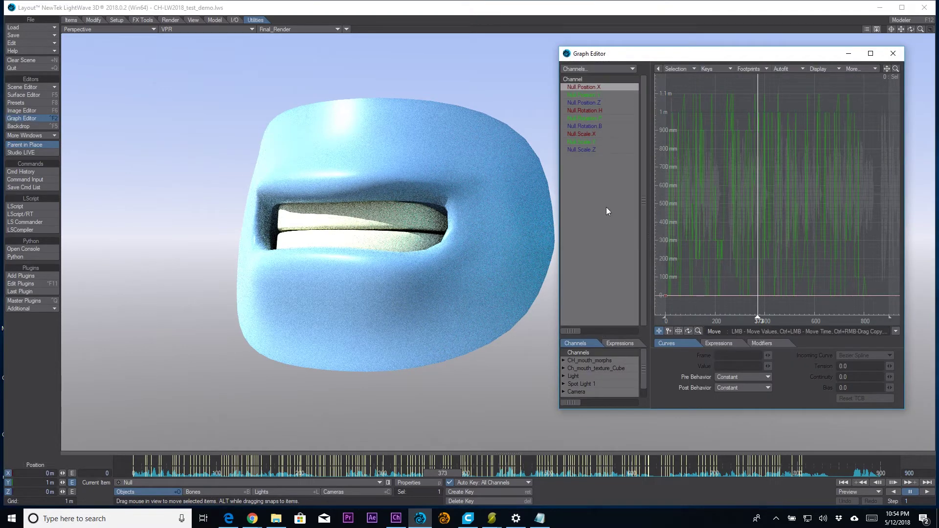
pyautogui.moveTo(687, 46); pyautogui.dragTo(688, 69)
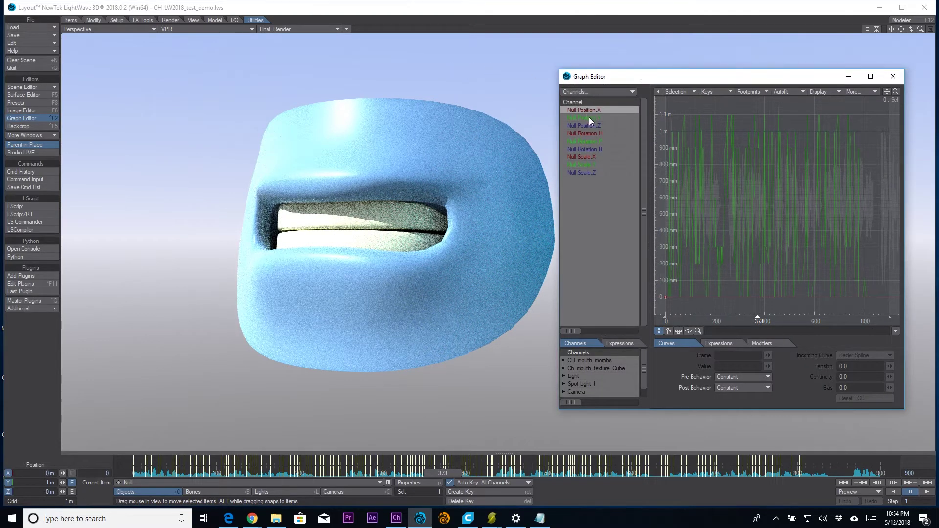
pyautogui.click(590, 117)
pyautogui.moveTo(559, 229); pyautogui.dragTo(139, 229)
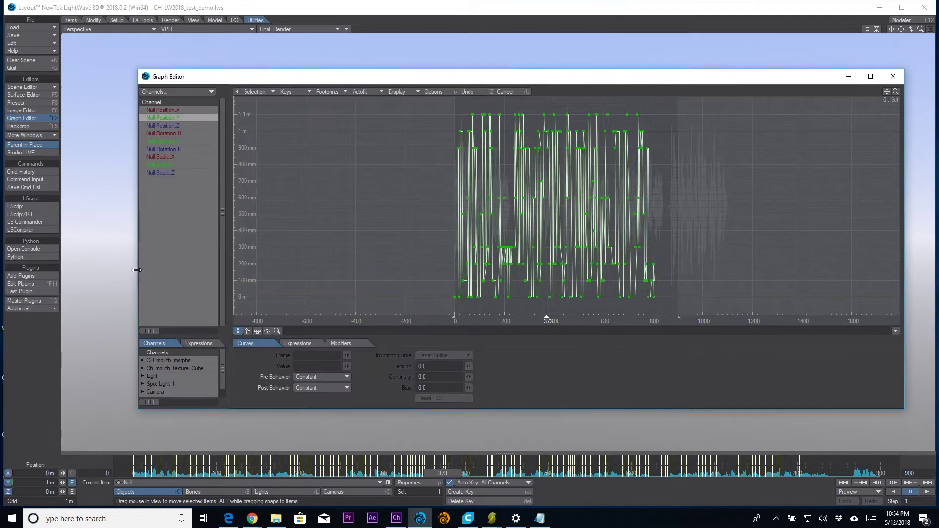
pyautogui.click(895, 91)
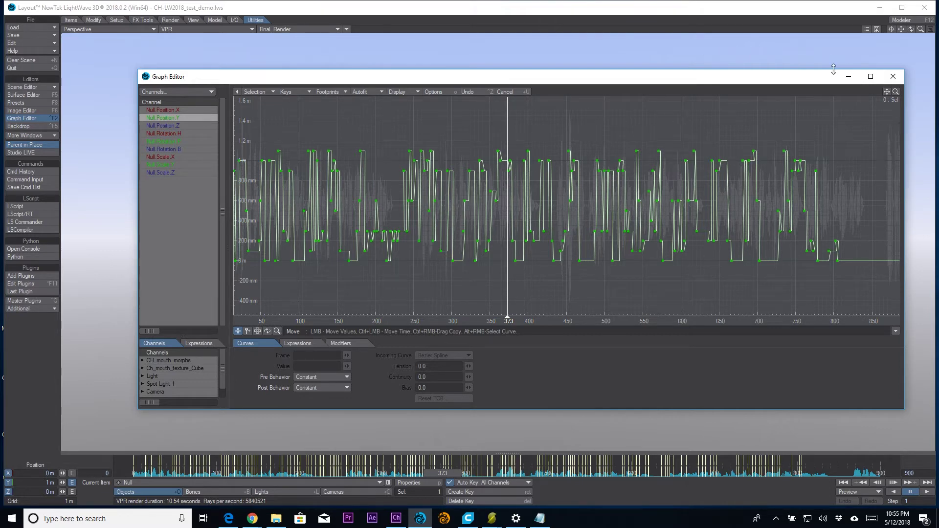
pyautogui.moveTo(897, 95); pyautogui.dragTo(497, 153)
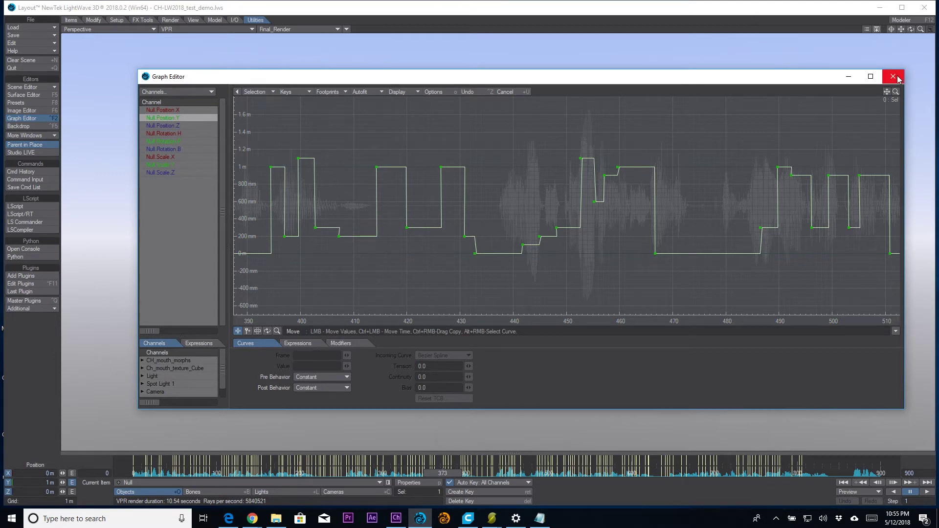
pyautogui.click(898, 78)
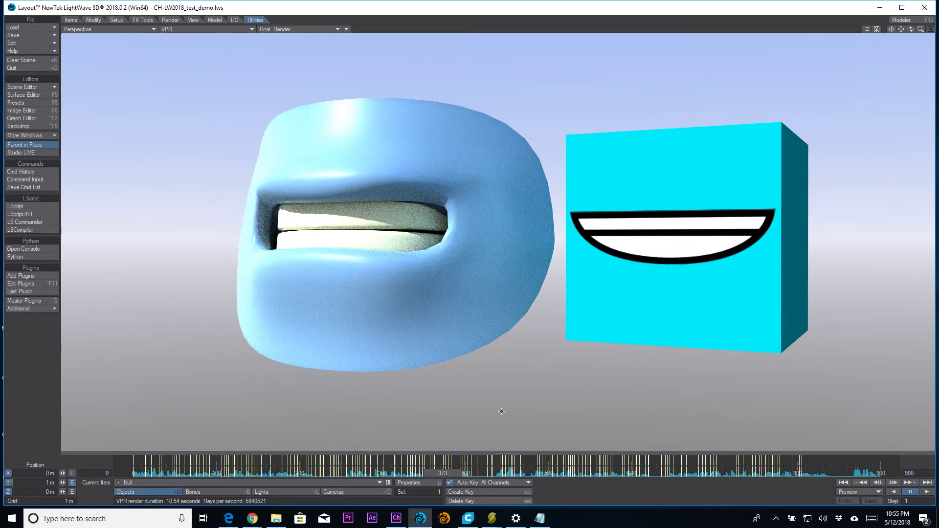
# - Switch to Chrome to view the YouTube comment about the LightWave script, and move the browser out of the way
pyautogui.click(252, 518)
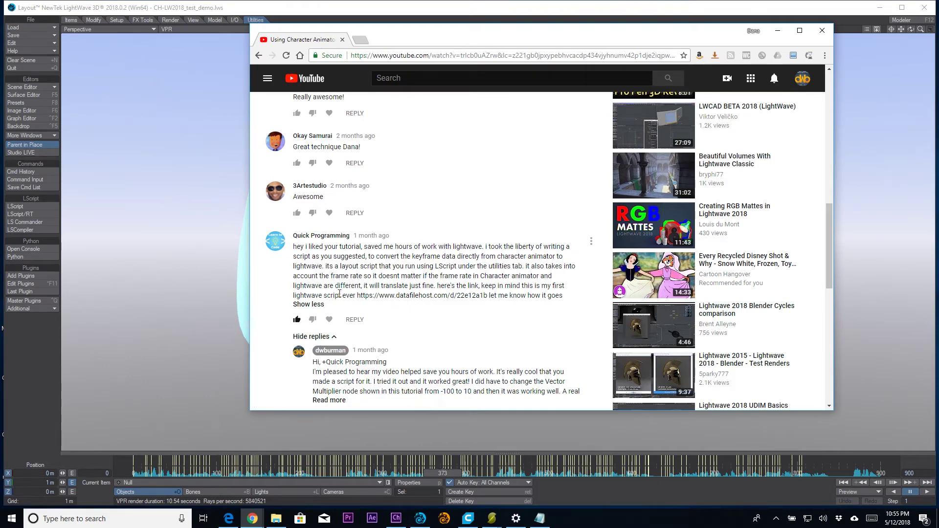
pyautogui.moveTo(595, 39); pyautogui.dragTo(938, 42)
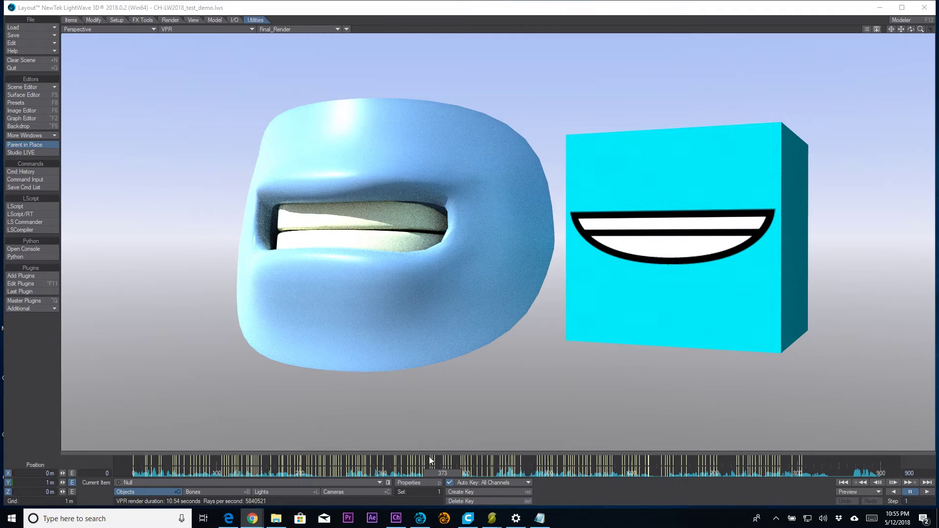
# - Try to undo the last action in the LightWave scene
pyautogui.click(387, 463)
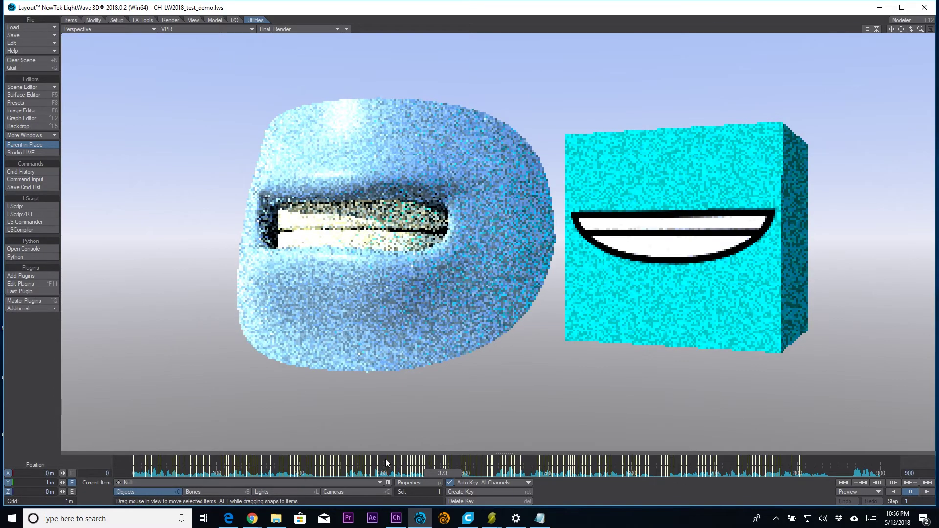
pyautogui.hotkey('ctrl', 'z')
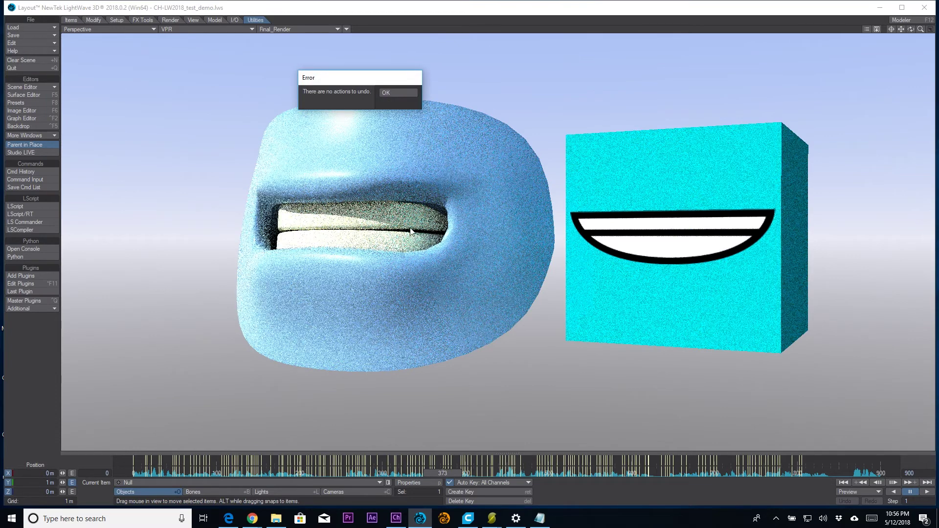
pyautogui.click(401, 92)
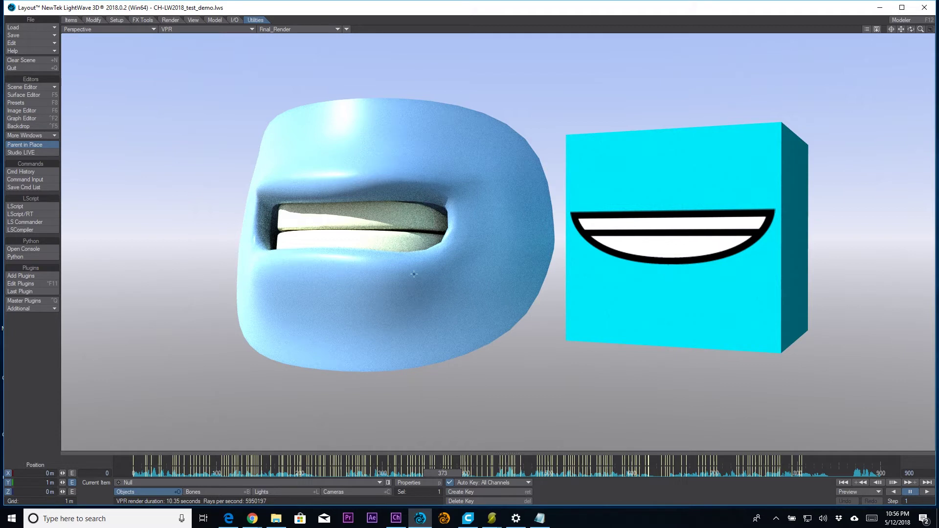
# - Load the scene CH-LW2018_test_v007.lws without saving the current scene
pyautogui.click(47, 28)
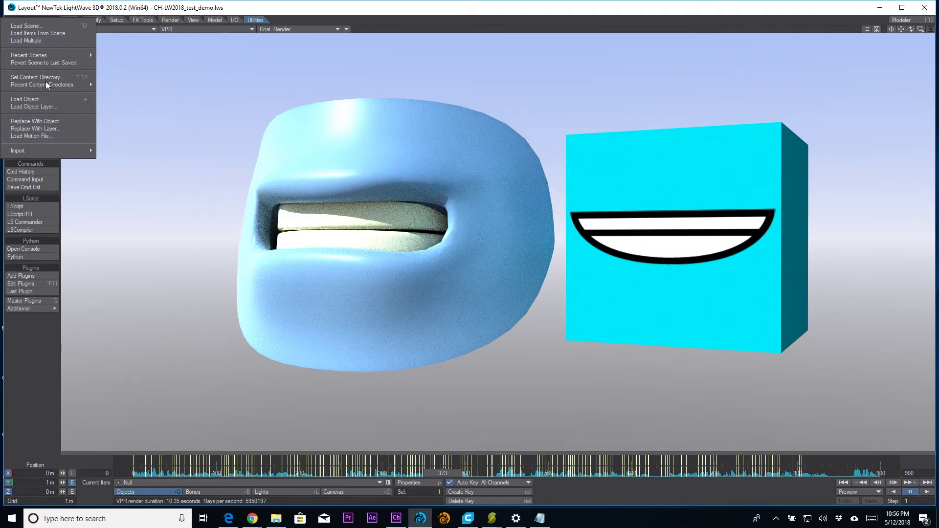
pyautogui.click(66, 25)
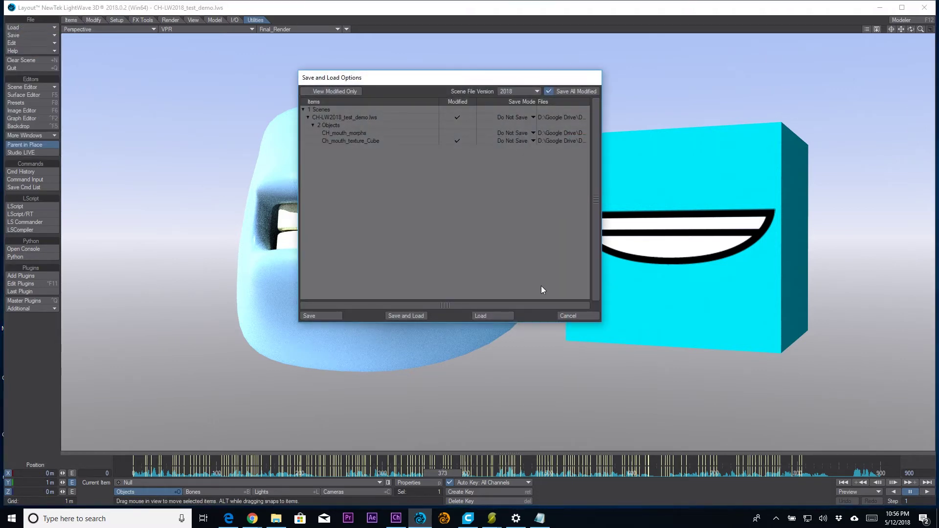
pyautogui.click(507, 316)
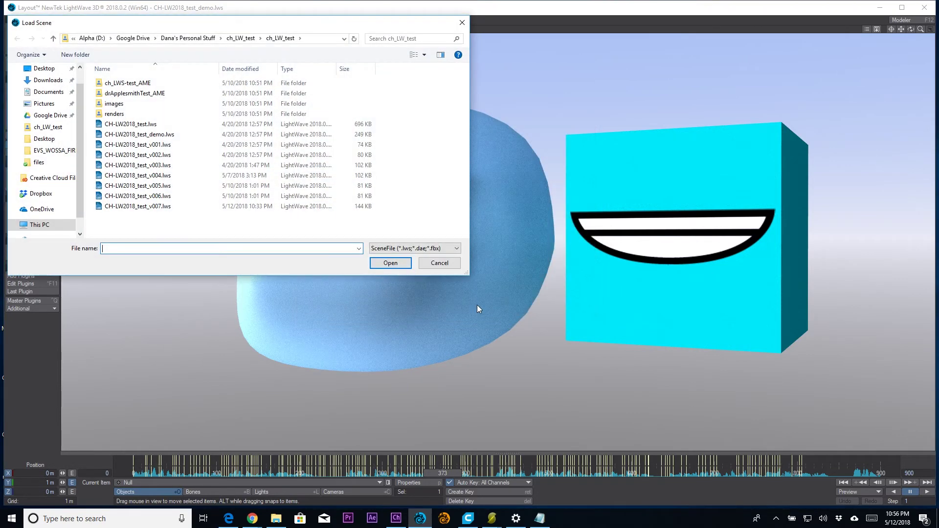
pyautogui.doubleClick(160, 206)
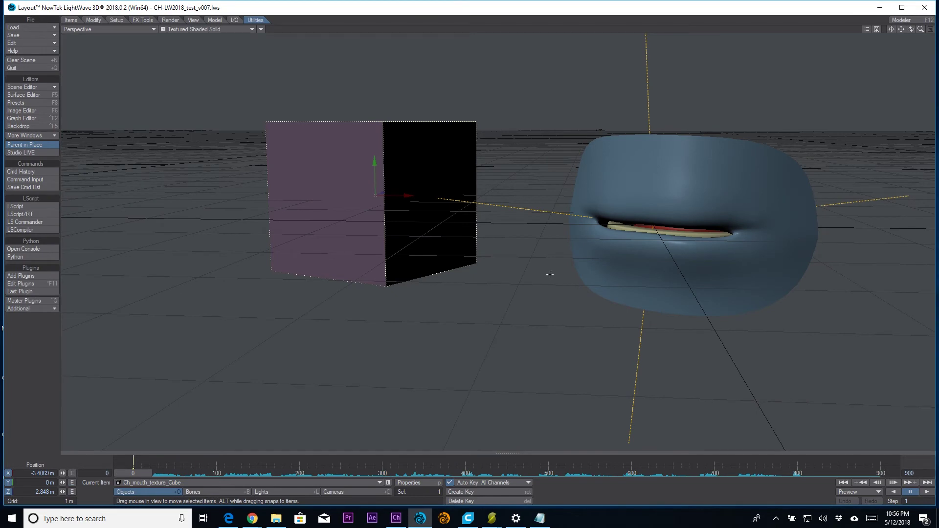
# - Go to frame 176 and open the Nodal Displacement network of the CH_mouth_morphs object
pyautogui.moveTo(135, 473); pyautogui.dragTo(279, 473)
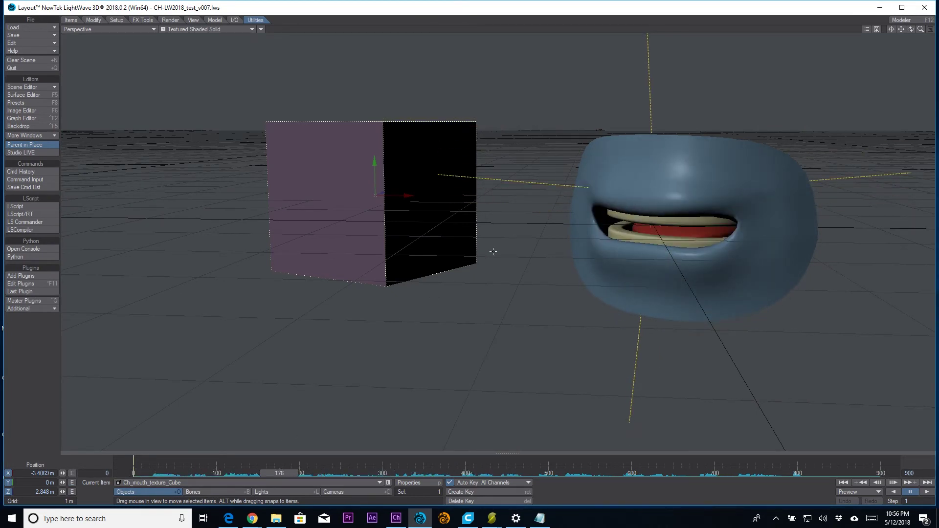
pyautogui.click(701, 162)
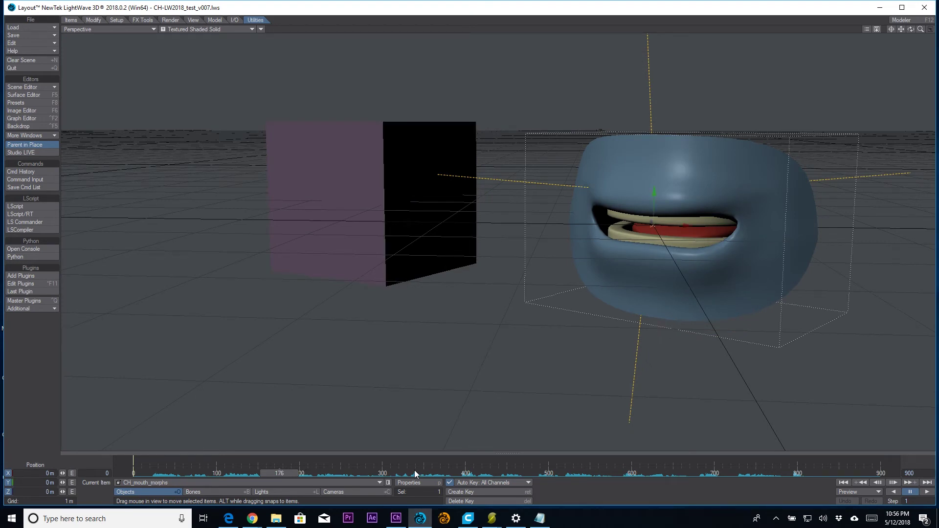
pyautogui.click(412, 483)
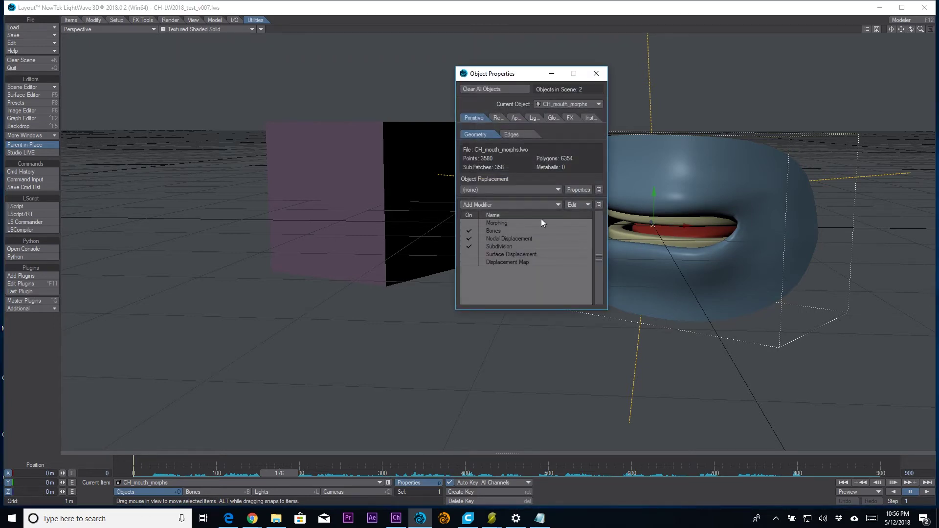
pyautogui.doubleClick(509, 240)
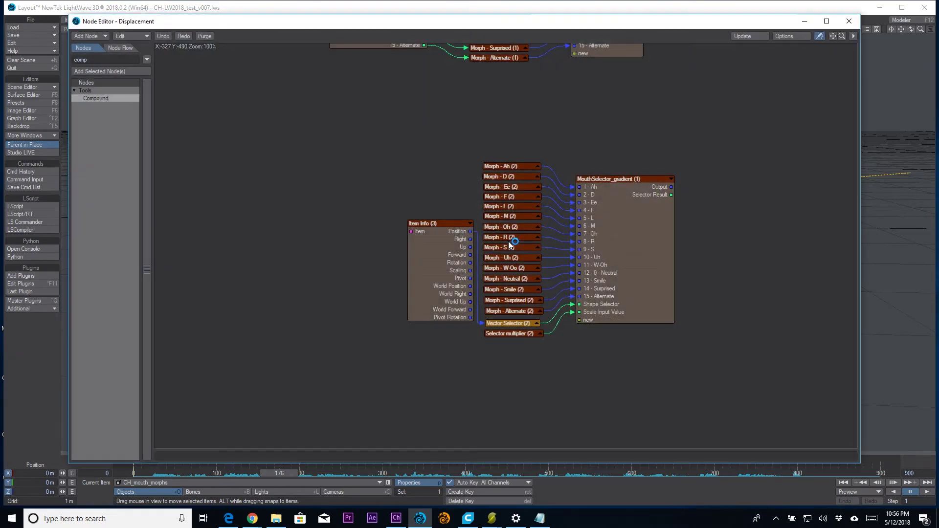
# - Inspect the Gradient node's keys inside the MouthSelector_gradient (1) compound, then return to the displacement network
pyautogui.moveTo(637, 230); pyautogui.dragTo(658, 209)
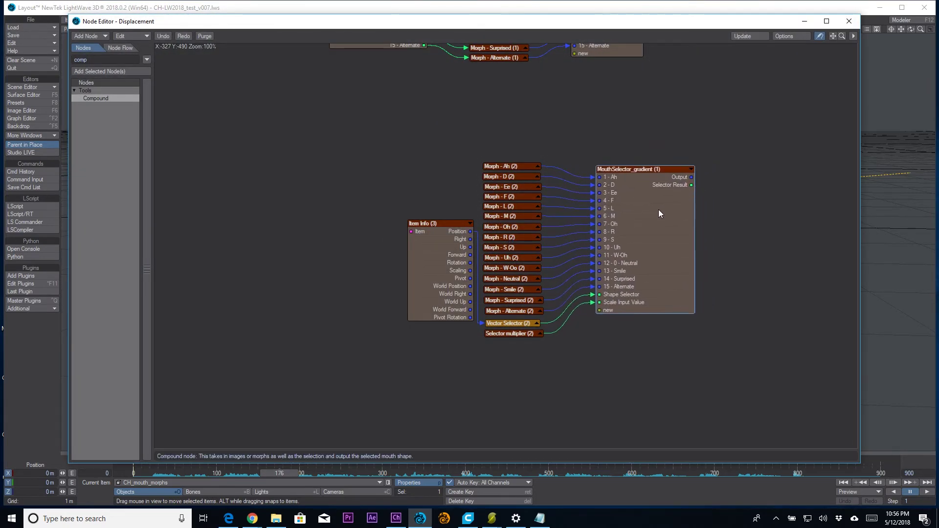
pyautogui.doubleClick(659, 209)
pyautogui.doubleClick(435, 190)
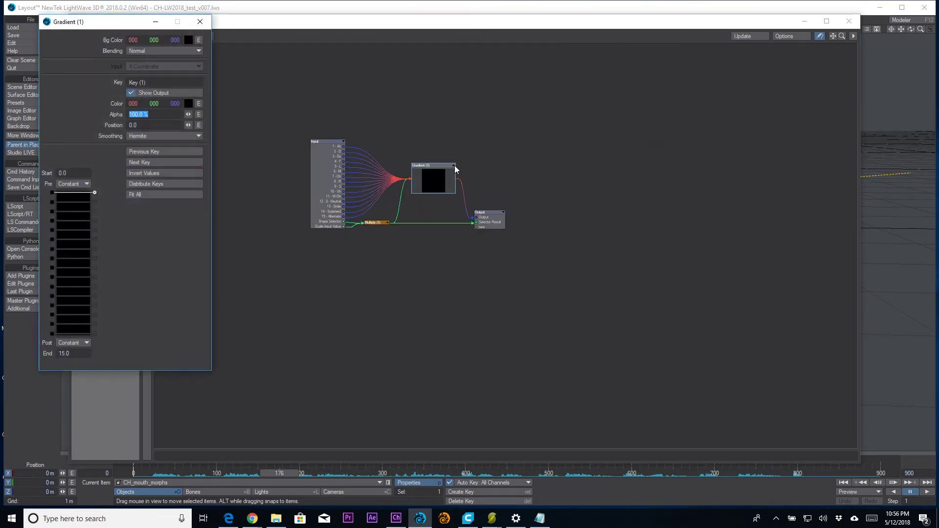
pyautogui.moveTo(141, 29); pyautogui.dragTo(677, 40)
pyautogui.click(601, 213)
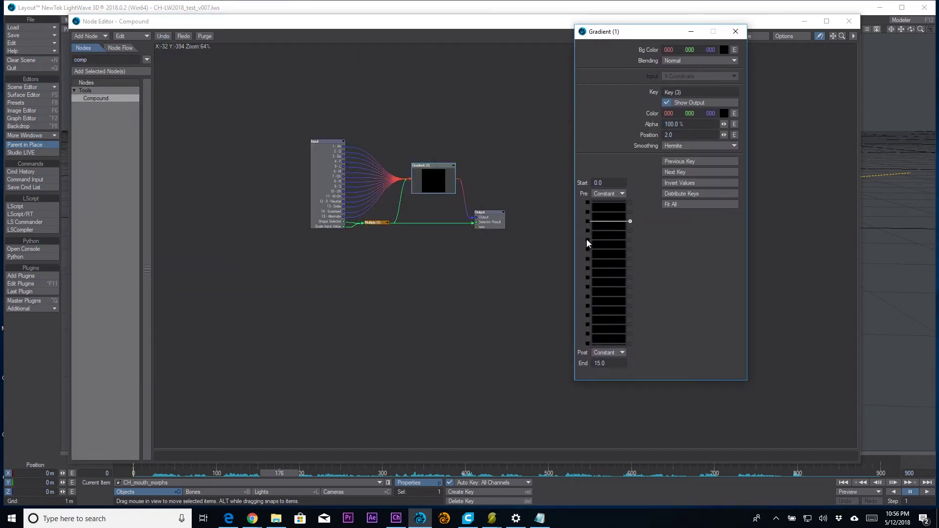
pyautogui.moveTo(371, 225)
pyautogui.mouseDown()
pyautogui.moveTo(375, 234)
pyautogui.moveTo(376, 223)
pyautogui.mouseUp()
pyautogui.doubleClick(432, 182)
pyautogui.click(602, 221)
pyautogui.click(736, 31)
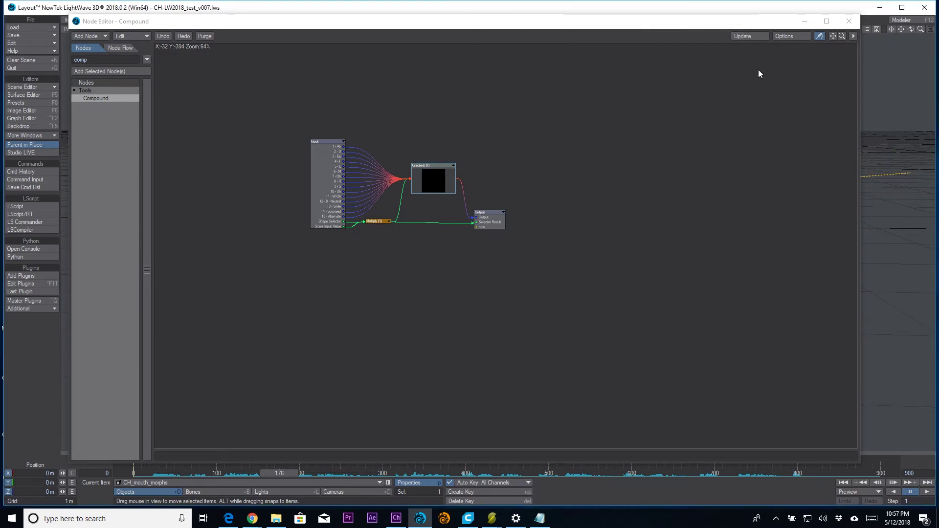
pyautogui.click(853, 21)
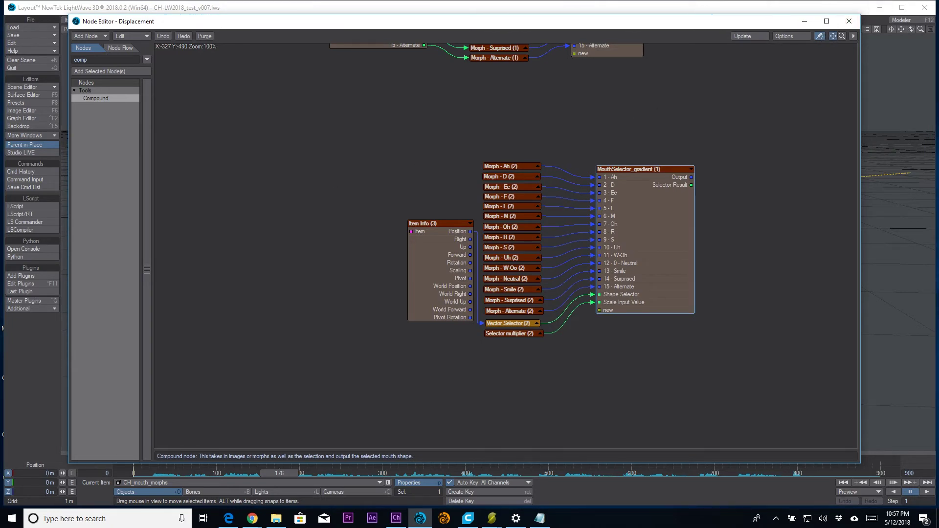
# - Pull the Morph - Ah (1) node out above the other morph nodes in the Shape Selector Logic network and inspect its morph settings
pyautogui.moveTo(833, 35); pyautogui.dragTo(936, 312)
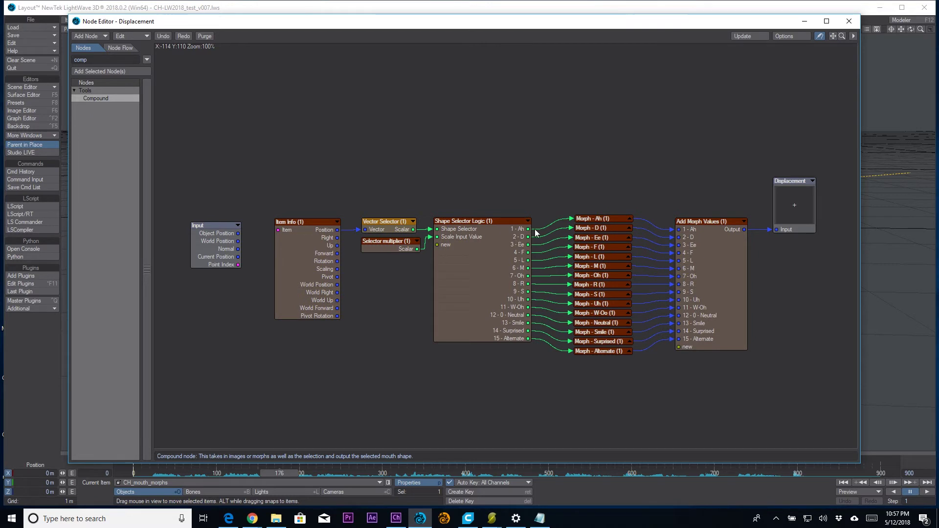
pyautogui.moveTo(529, 239)
pyautogui.click(603, 218)
pyautogui.moveTo(607, 225); pyautogui.dragTo(605, 172)
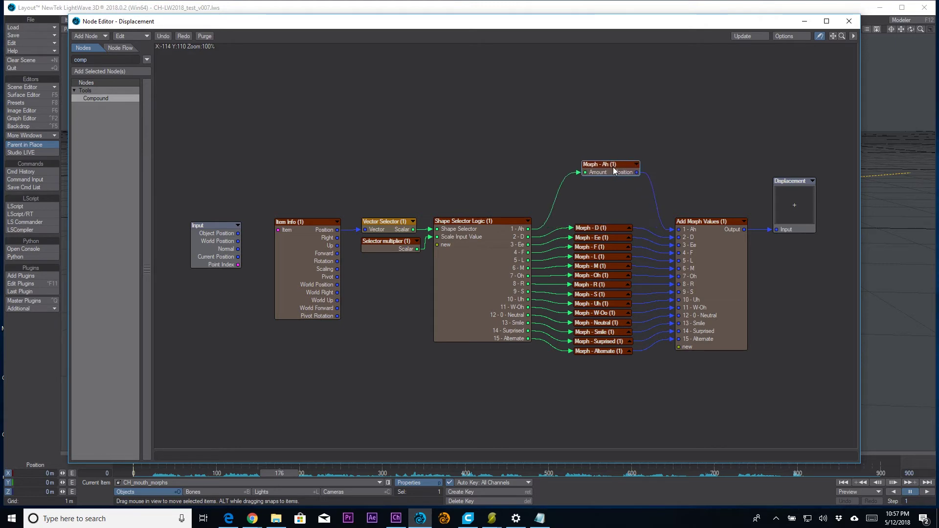
pyautogui.doubleClick(600, 165)
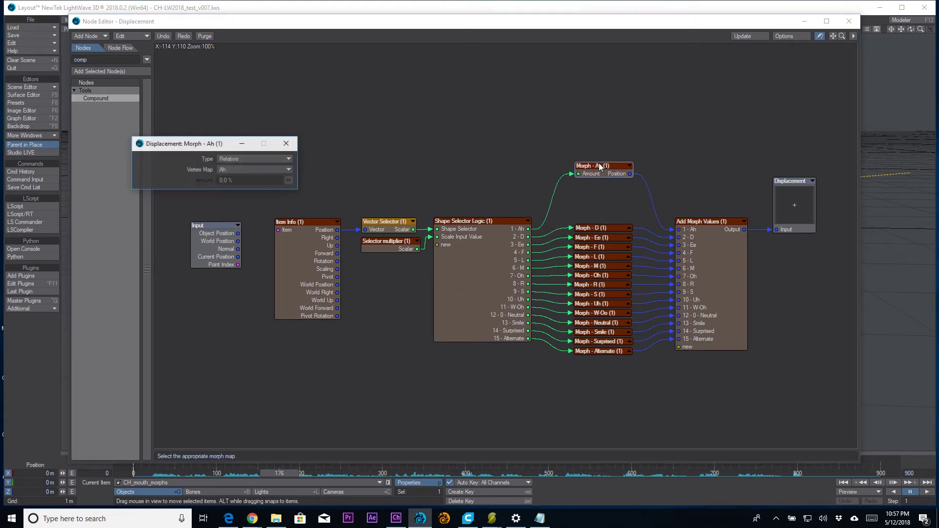
pyautogui.click(287, 144)
pyautogui.moveTo(531, 234)
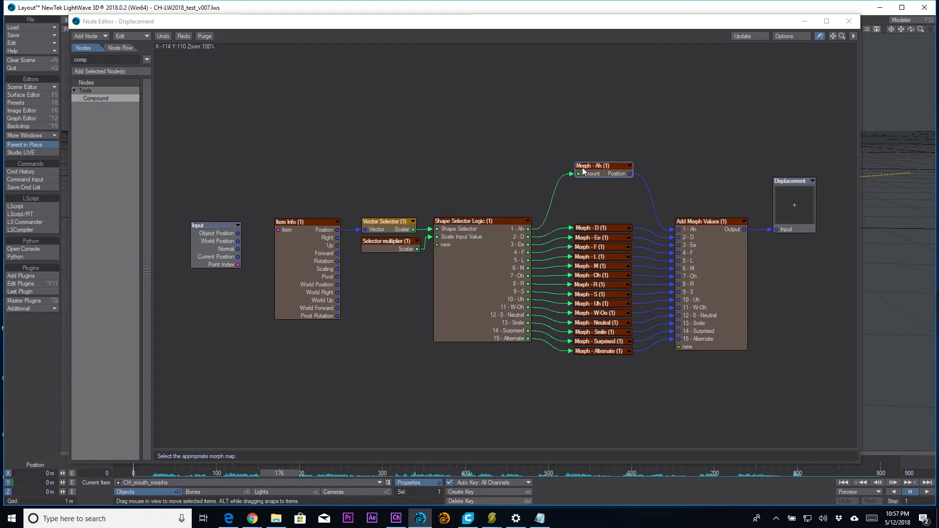
pyautogui.click(602, 175)
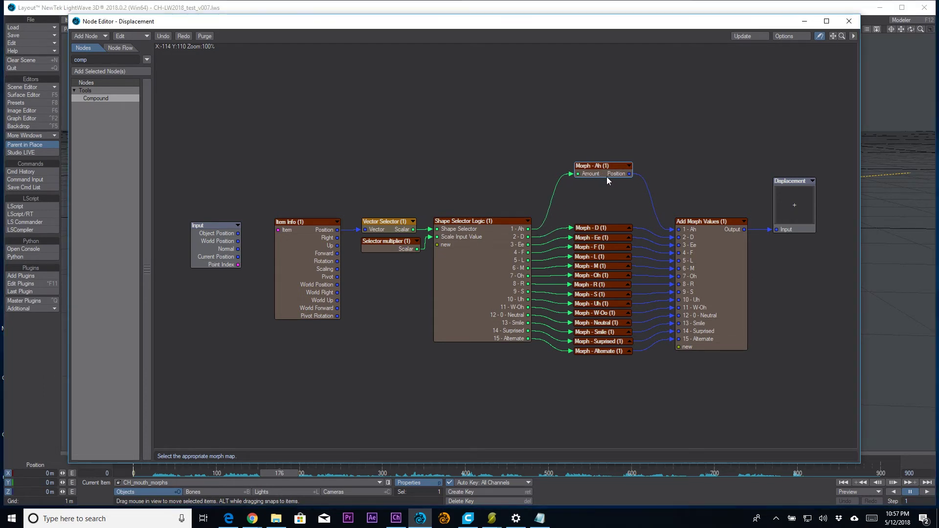
pyautogui.moveTo(604, 122); pyautogui.dragTo(625, 351)
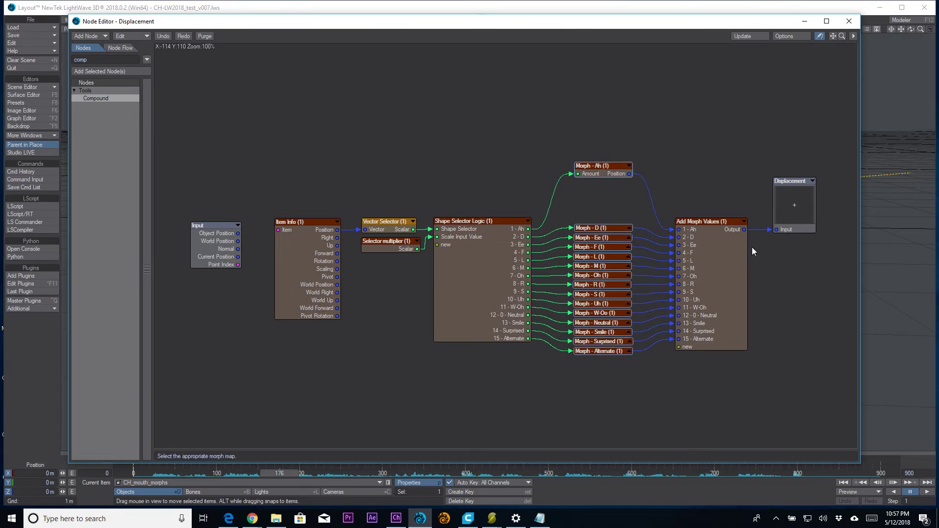
# - Inspect how the Vec Add 4 nodes combine the morph inputs inside the Add Morph Values (1) compound, then exit it
pyautogui.doubleClick(721, 254)
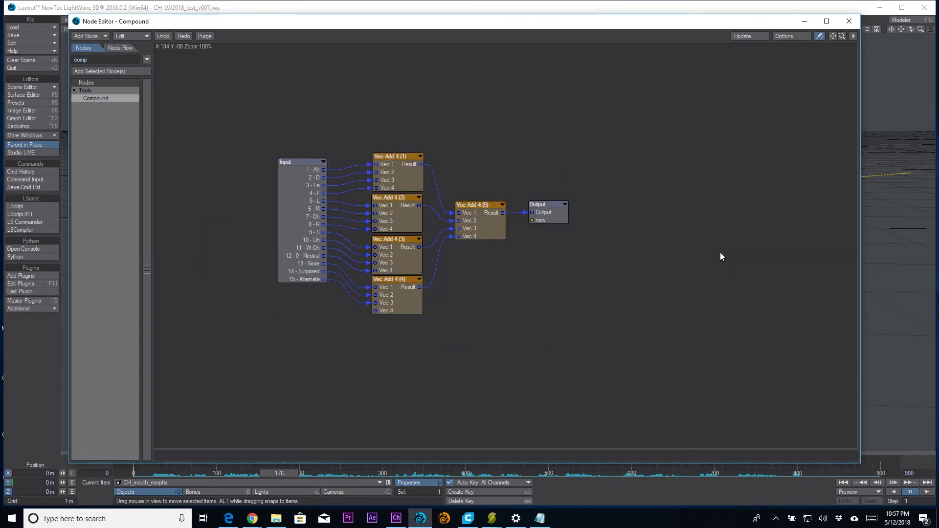
pyautogui.moveTo(297, 195)
pyautogui.mouseDown()
pyautogui.moveTo(284, 218)
pyautogui.moveTo(289, 203)
pyautogui.mouseUp()
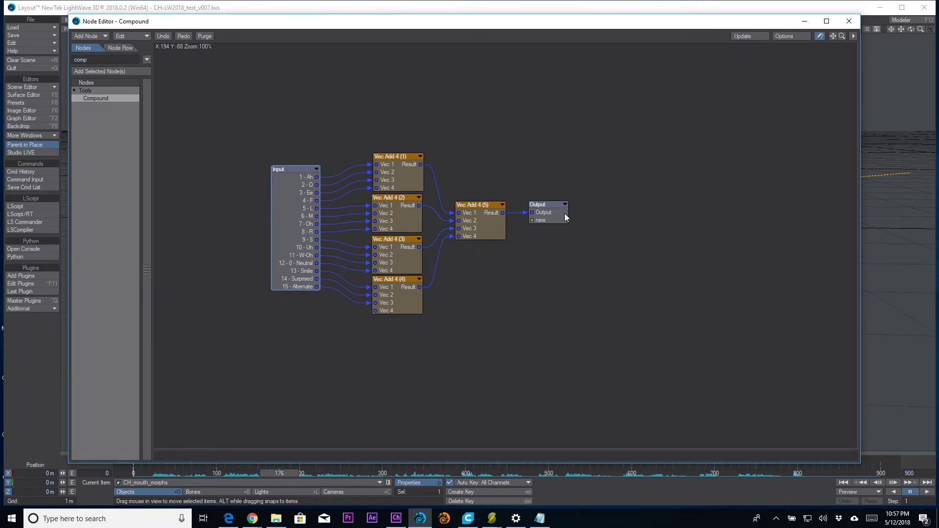
pyautogui.doubleClick(293, 210)
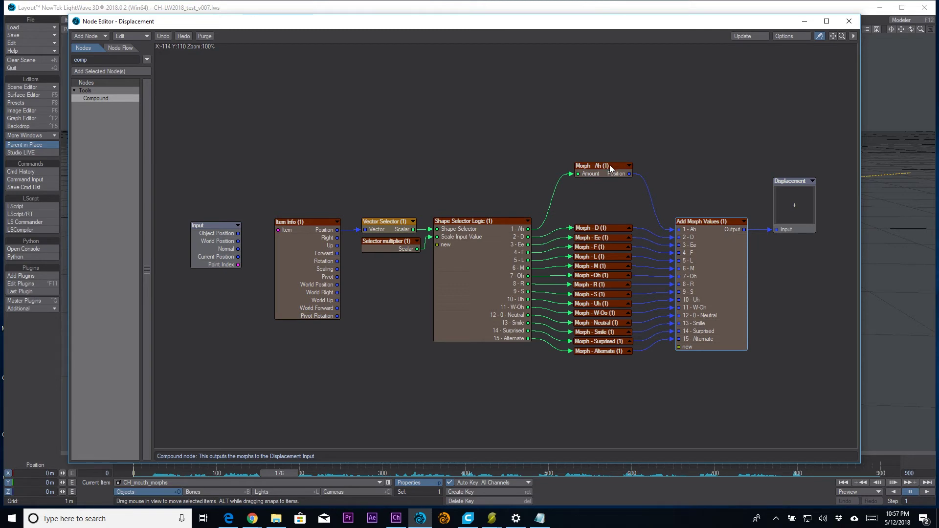
# - Move the Morph - Ah (1) node back to just above Morph - D (1) and deselect it
pyautogui.moveTo(609, 166); pyautogui.dragTo(611, 209)
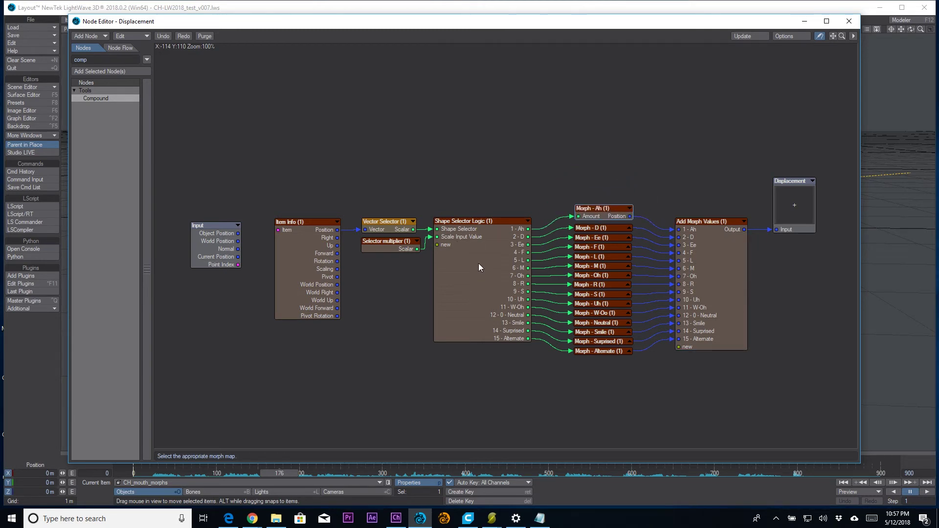
pyautogui.moveTo(532, 237)
pyautogui.click(515, 164)
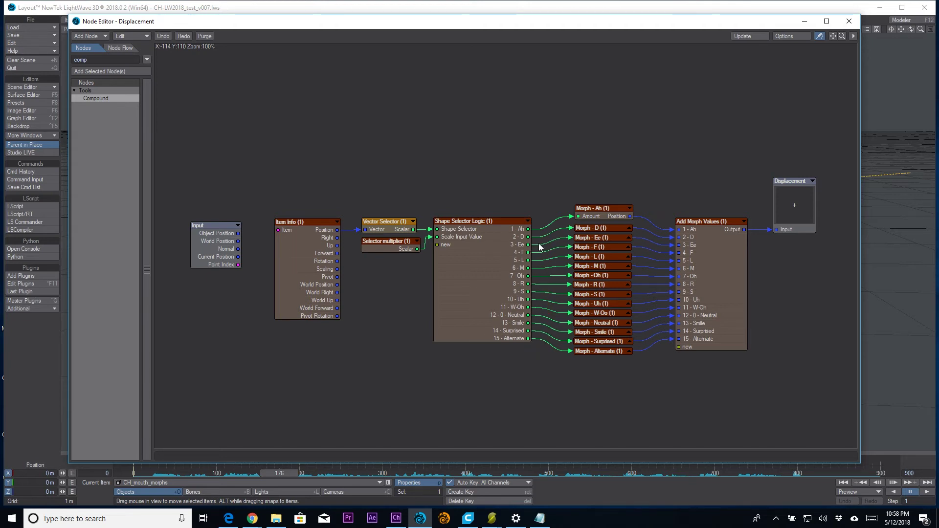
# - Collapse the Morph - Ah (1) node and line it up directly above Morph - D (1)
pyautogui.click(589, 236)
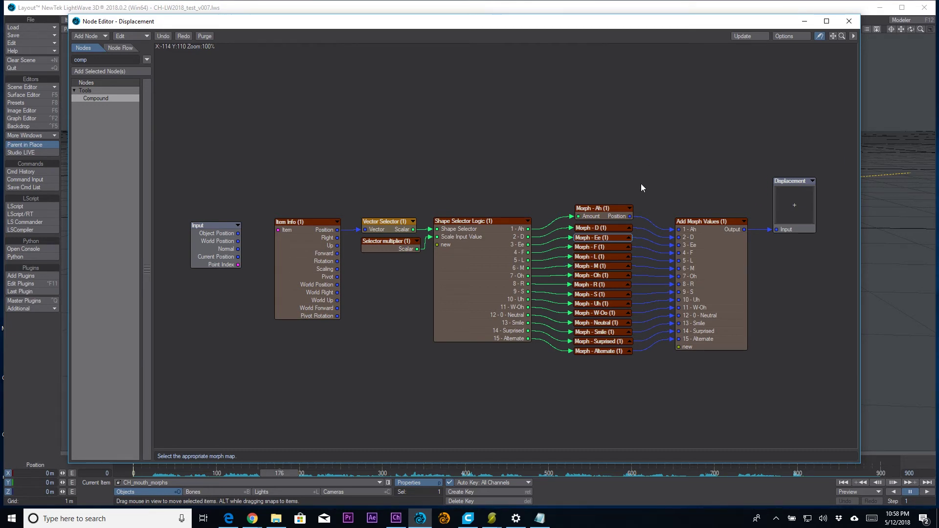
pyautogui.click(630, 208)
pyautogui.moveTo(622, 209); pyautogui.dragTo(622, 219)
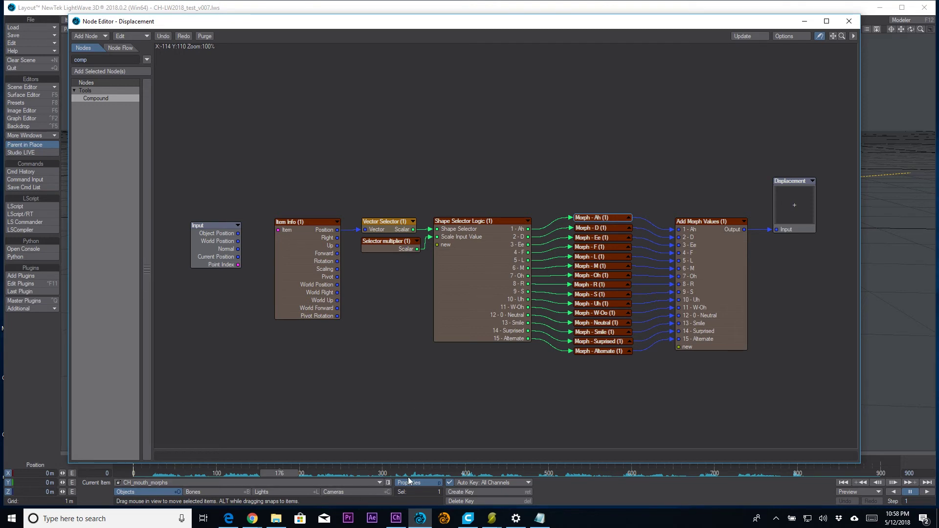
# - Enter the Shape Selector Logic (1) compound and shift its Process Selector Values (1) and input nodes slightly
pyautogui.doubleClick(489, 272)
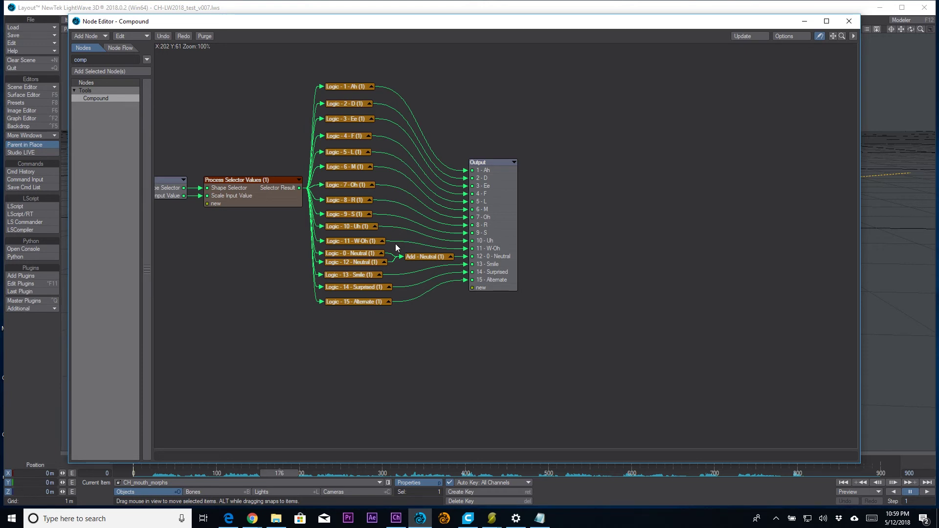
pyautogui.moveTo(353, 185); pyautogui.dragTo(355, 185)
pyautogui.moveTo(235, 198); pyautogui.dragTo(230, 207)
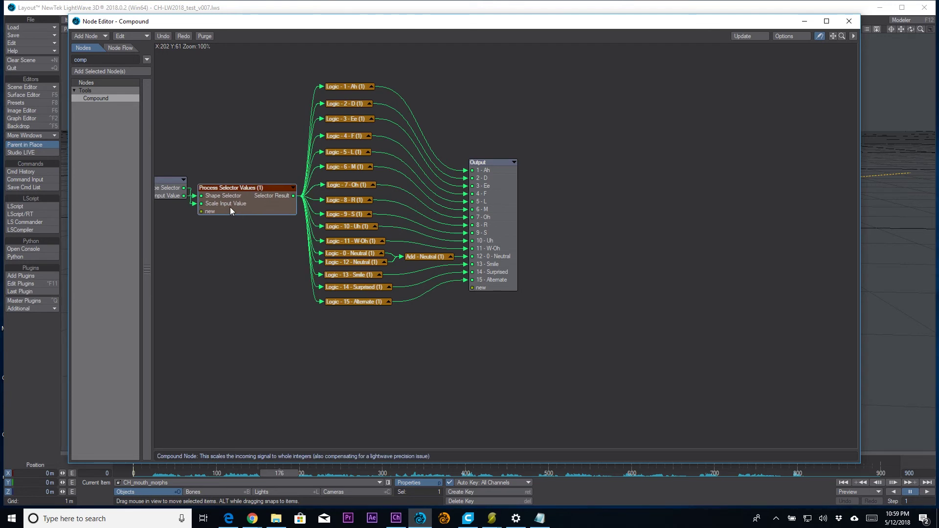
pyautogui.moveTo(174, 193)
pyautogui.mouseDown()
pyautogui.moveTo(172, 210)
pyautogui.moveTo(166, 194)
pyautogui.mouseUp()
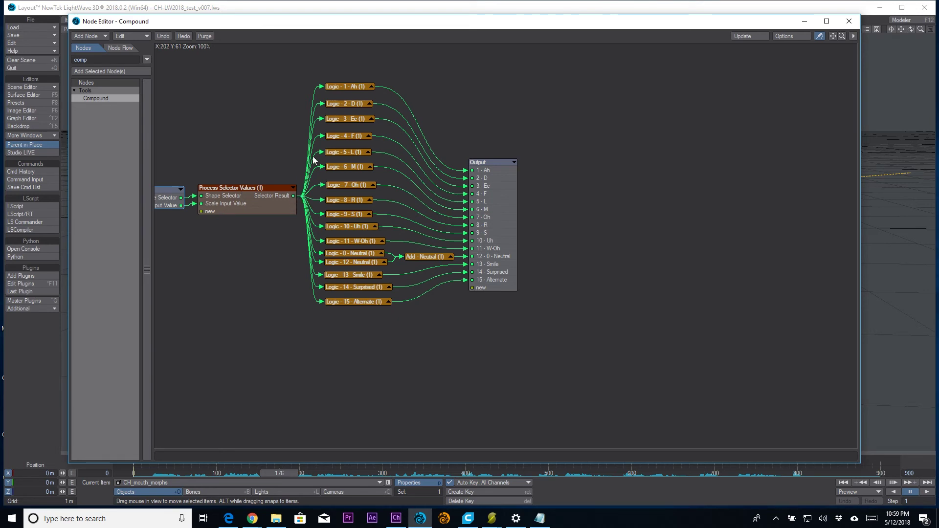
# - Inspect the comparison settings of the Logic - 3 - Ee (1) node, then close them
pyautogui.doubleClick(350, 119)
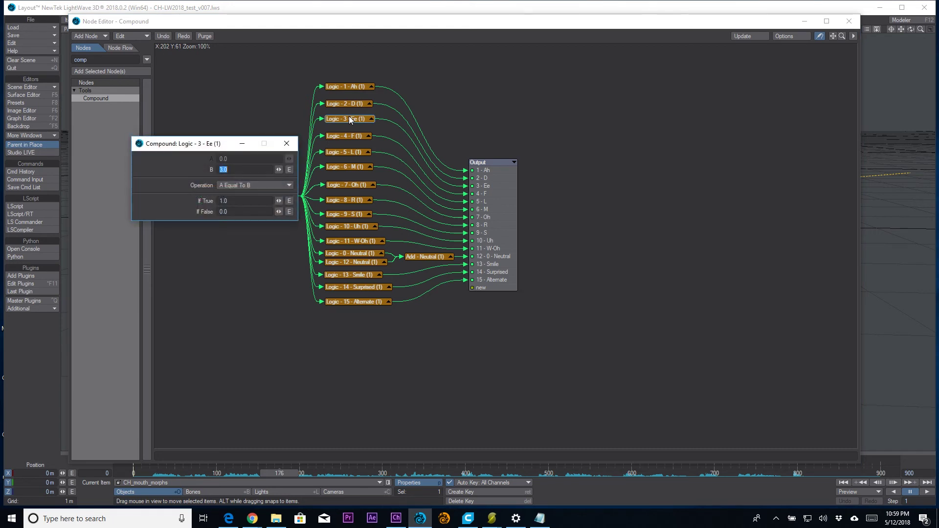
pyautogui.click(248, 169)
pyautogui.press('Return')
pyautogui.click(286, 143)
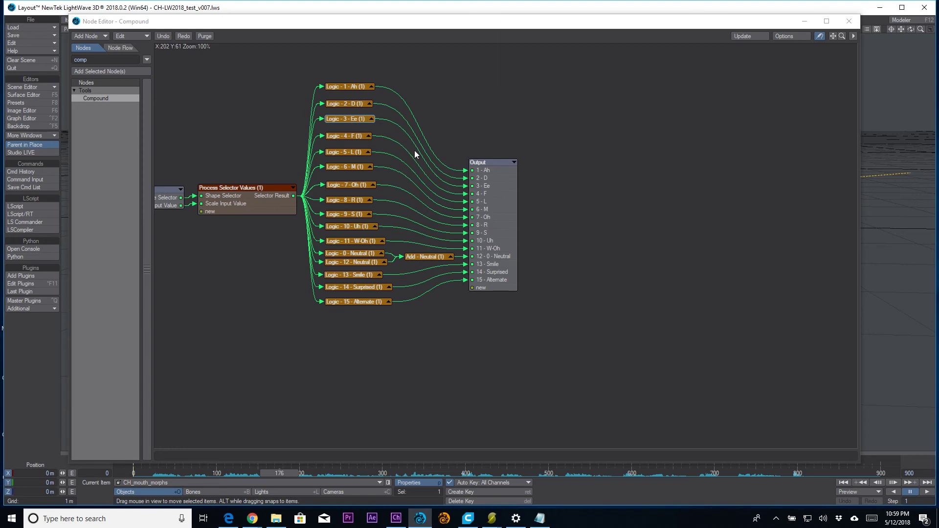
# - Nudge the compound's Output node away from the logic nodes and inspect the settings of the Logic - 8 - R (1) node
pyautogui.moveTo(491, 180)
pyautogui.mouseDown()
pyautogui.moveTo(504, 165)
pyautogui.moveTo(498, 181)
pyautogui.mouseUp()
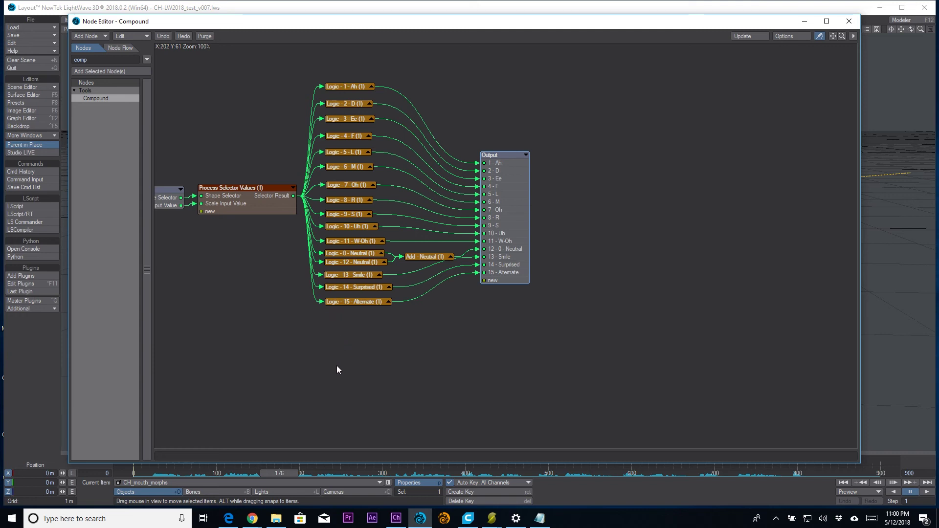
pyautogui.doubleClick(344, 201)
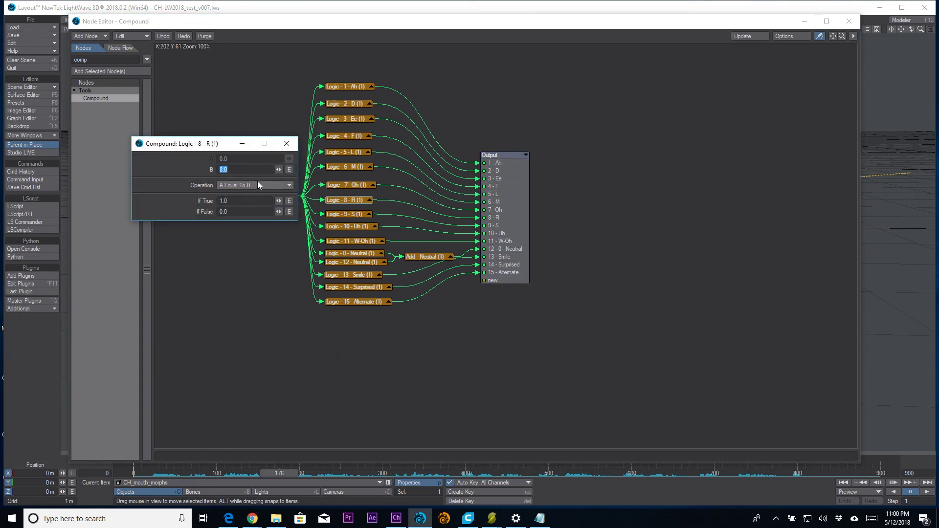
pyautogui.click(191, 177)
pyautogui.click(287, 144)
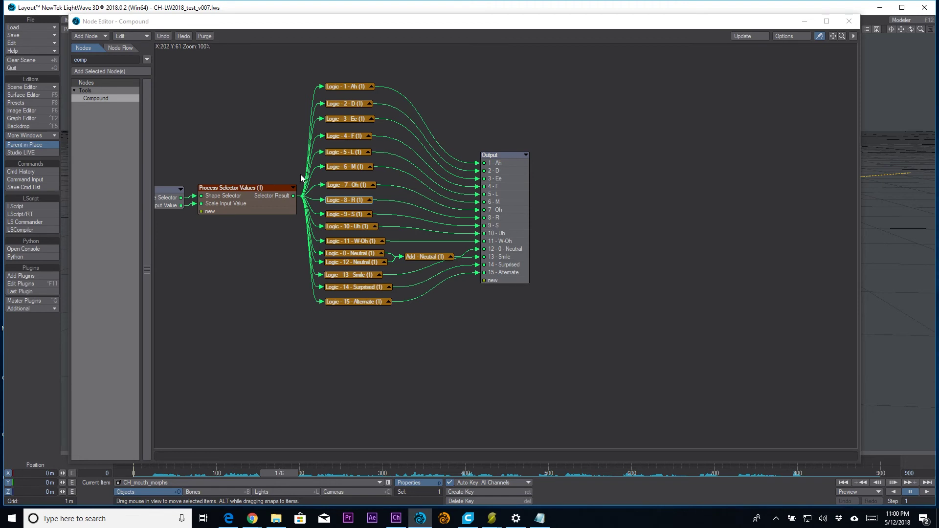
# - Reposition the Output node closer to the logic nodes, then return to the displacement network
pyautogui.moveTo(510, 224)
pyautogui.mouseDown()
pyautogui.moveTo(516, 242)
pyautogui.moveTo(515, 234)
pyautogui.mouseUp()
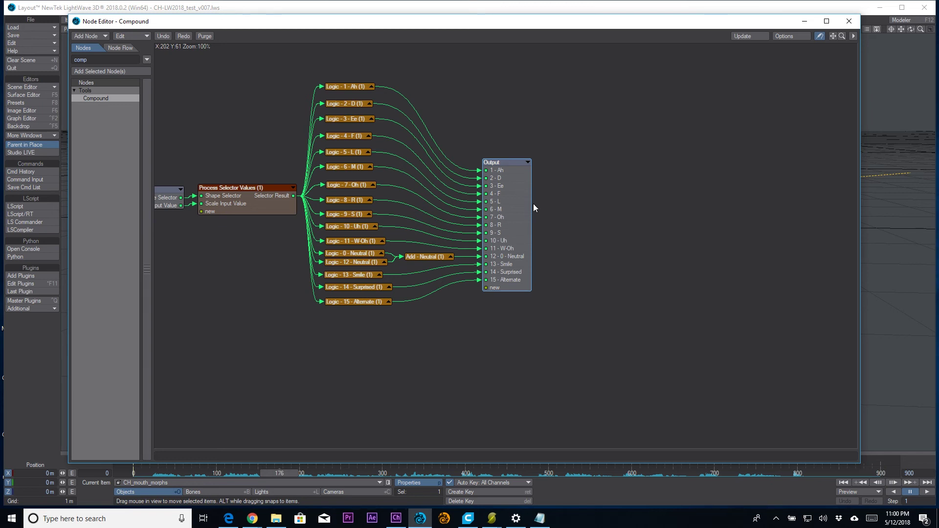
pyautogui.moveTo(526, 205); pyautogui.dragTo(515, 204)
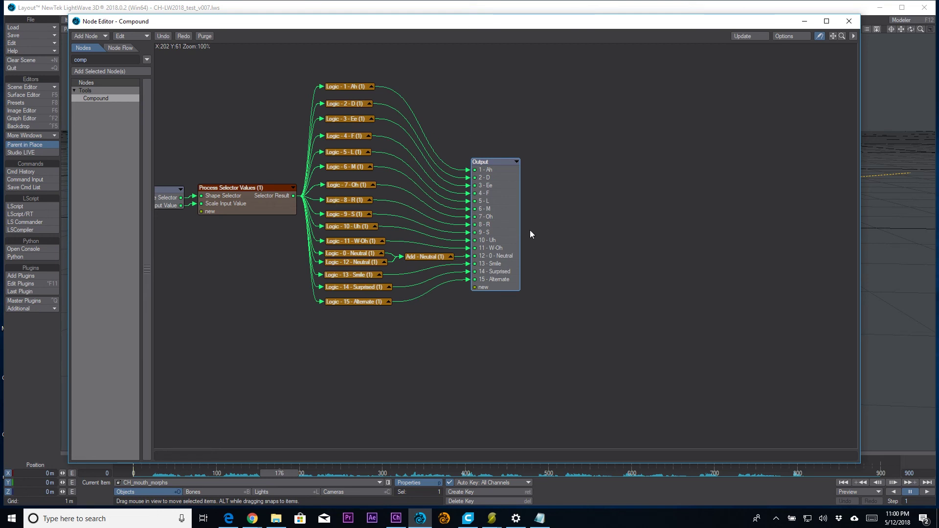
pyautogui.doubleClick(501, 204)
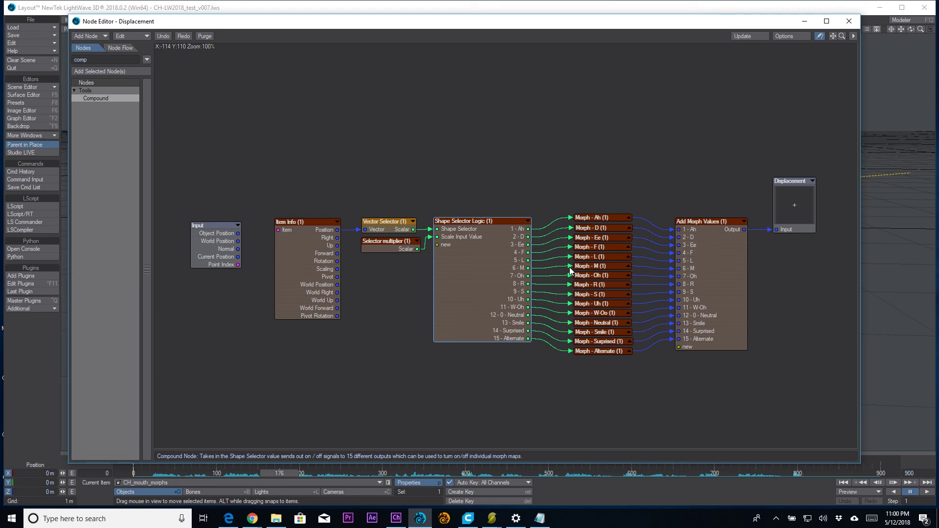
# - Review the Morph - F (1) and Shape Selector Logic (1) nodes, then close the displacement Node Editor
pyautogui.click(598, 248)
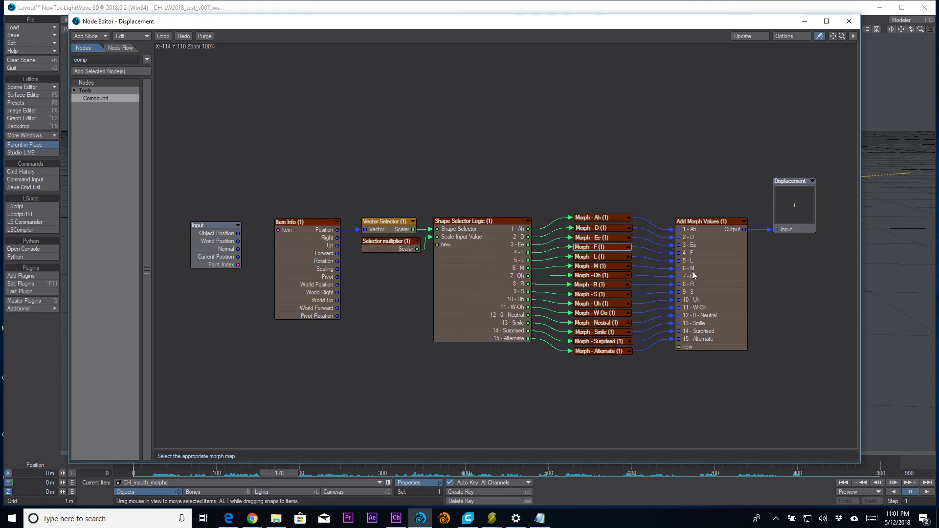
pyautogui.click(480, 266)
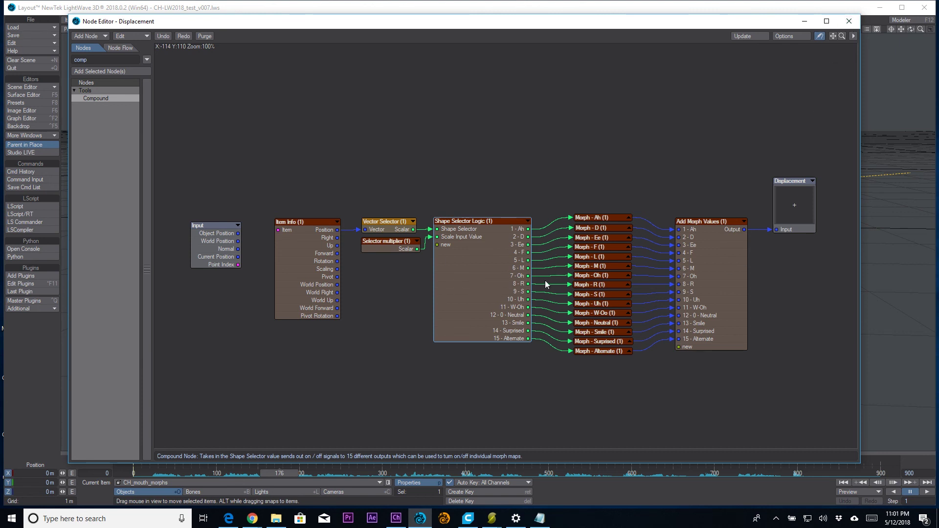
pyautogui.click(849, 22)
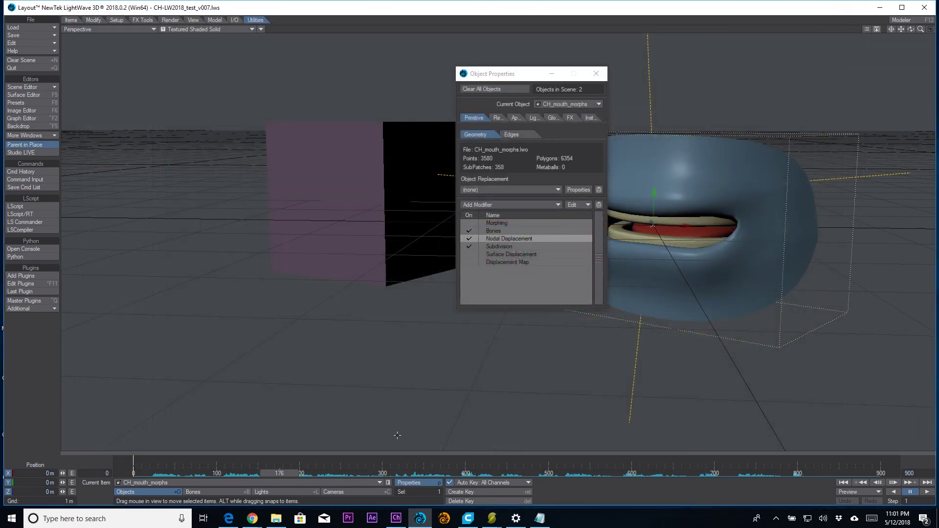
# - Switch to the Chrome window with the YouTube video comments and move it fully into view
pyautogui.hotkey('alt', 'Tab')
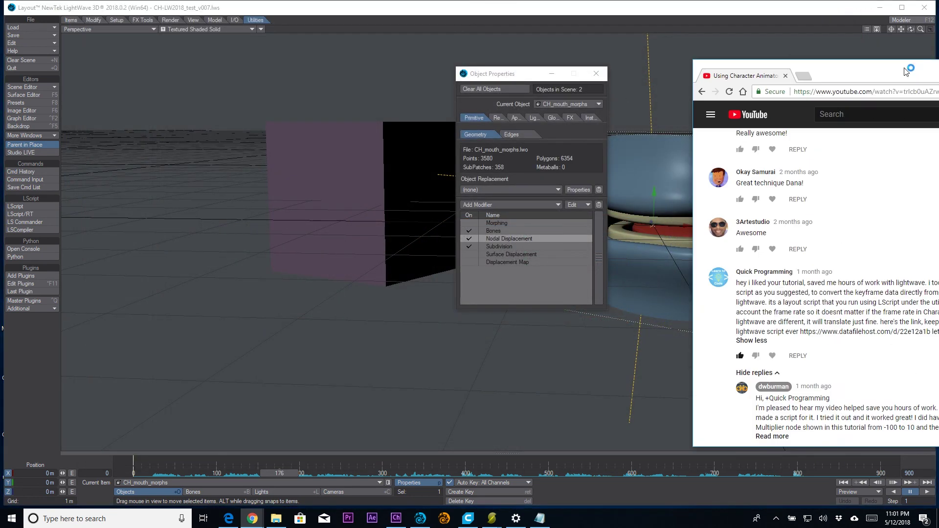
pyautogui.moveTo(909, 62); pyautogui.dragTo(437, 63)
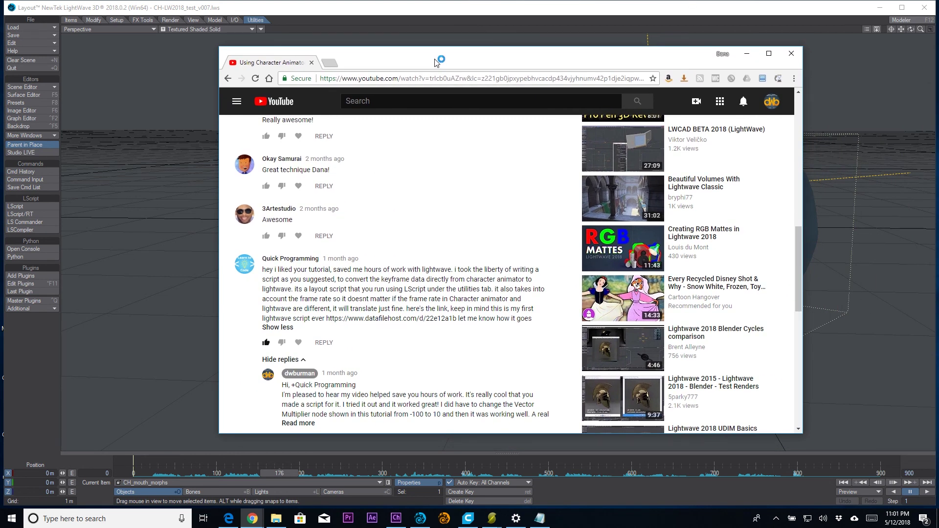